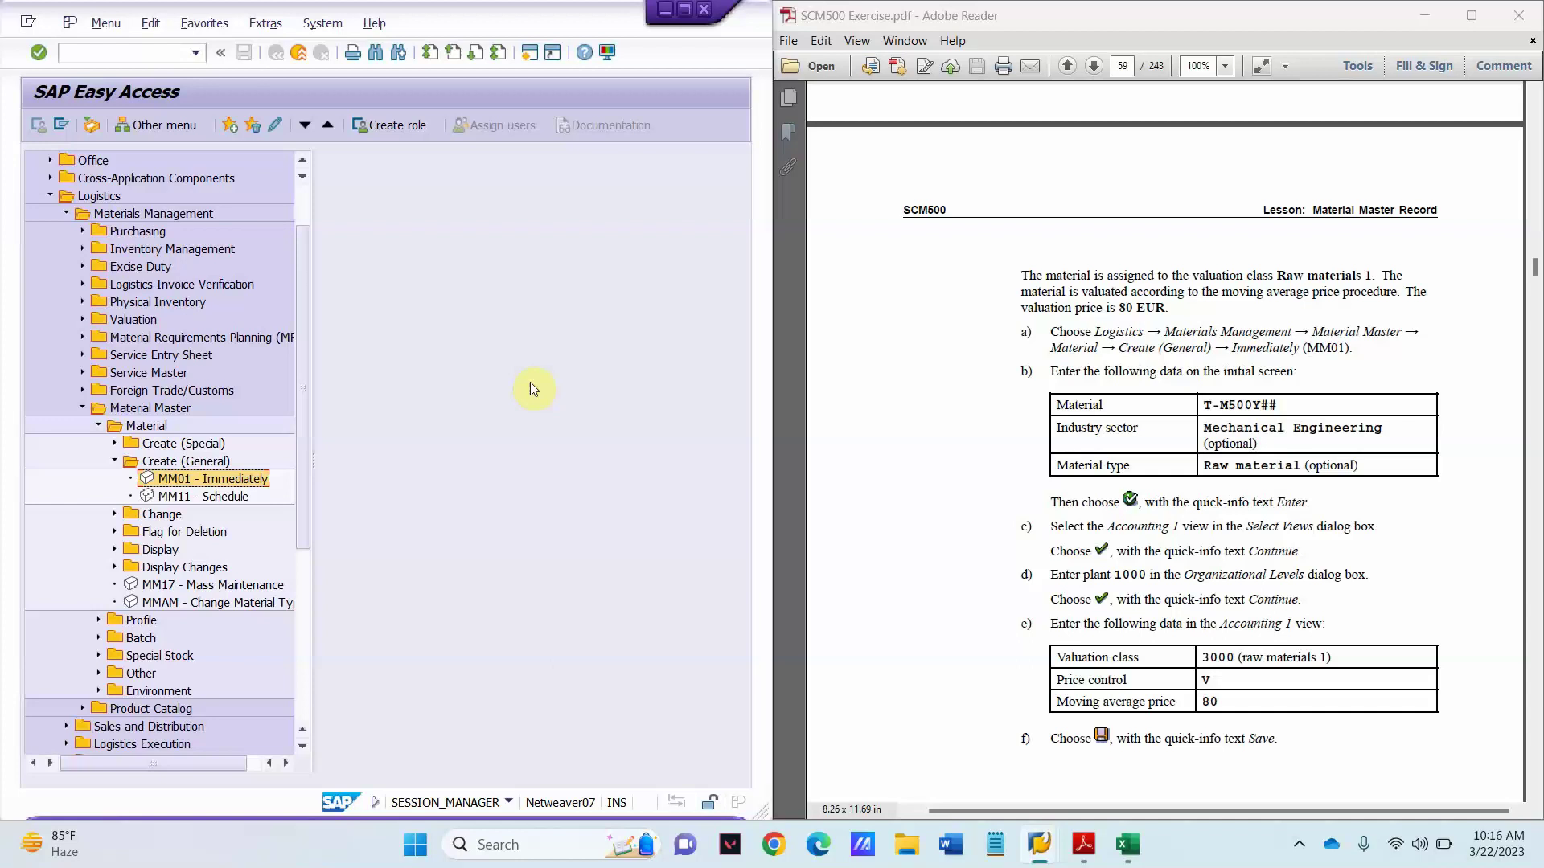
- Start the MM01 - Immediately transaction for general material creation under Logistics, Materials Management, Material Master, Material
{"action": "left_click", "coordinate": [163, 409]}
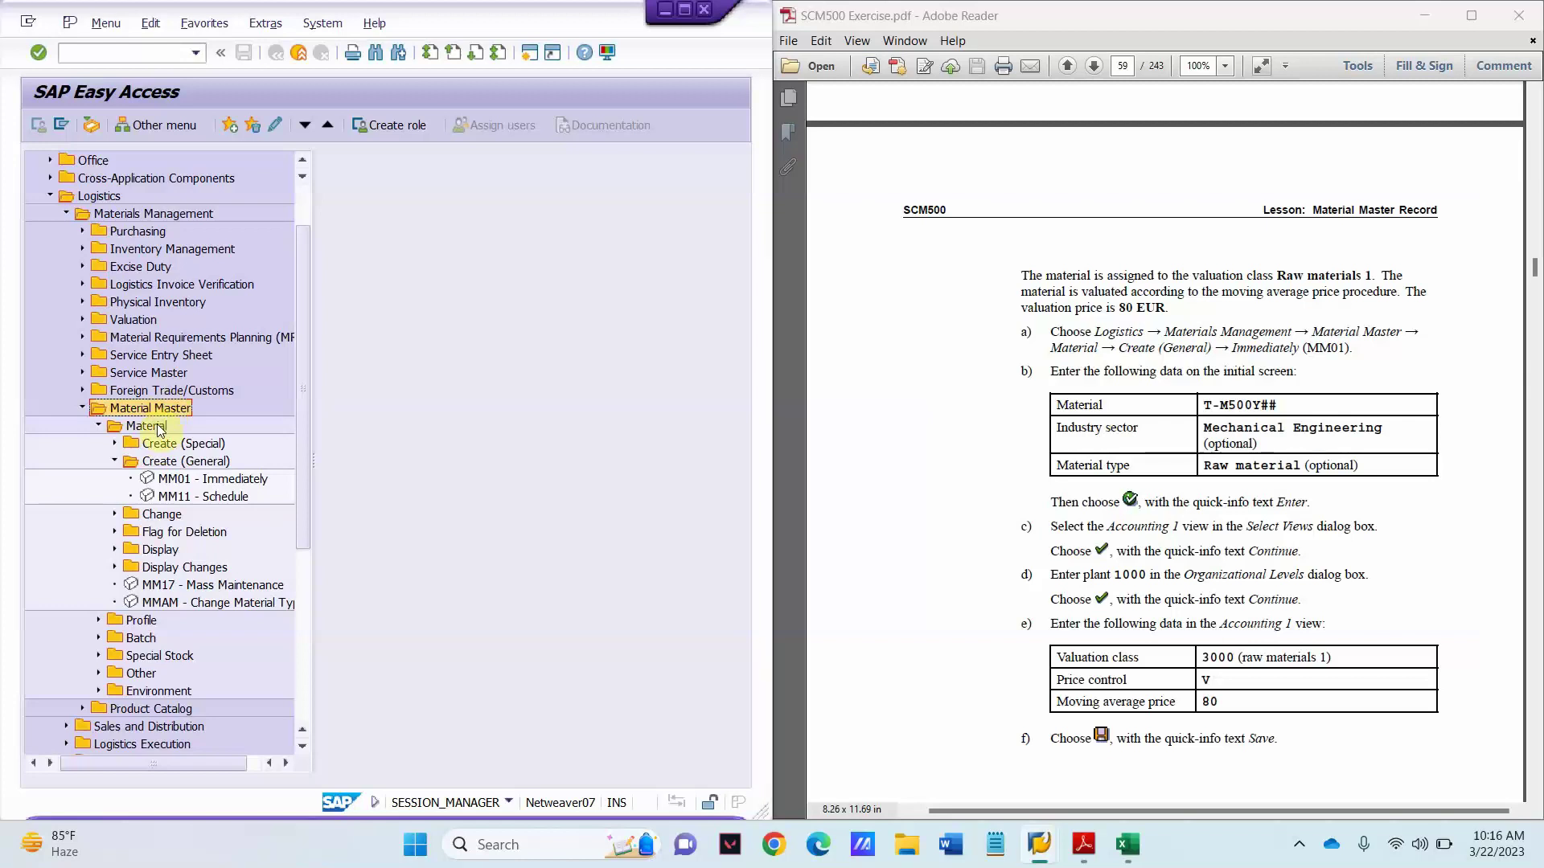
{"action": "left_click", "coordinate": [159, 428]}
{"action": "left_click", "coordinate": [178, 463]}
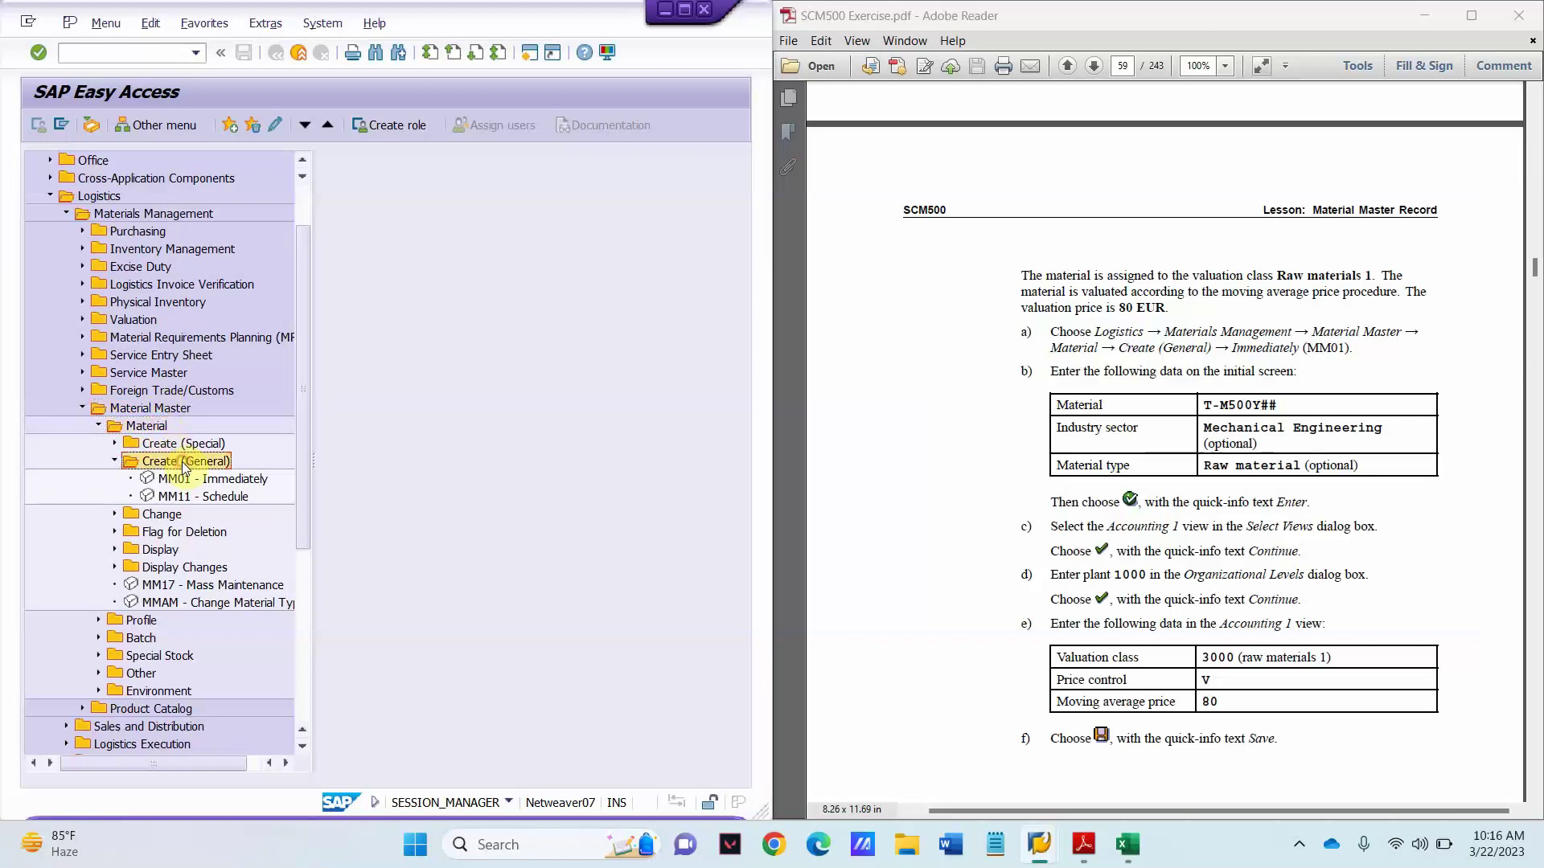
{"action": "left_click", "coordinate": [194, 480]}
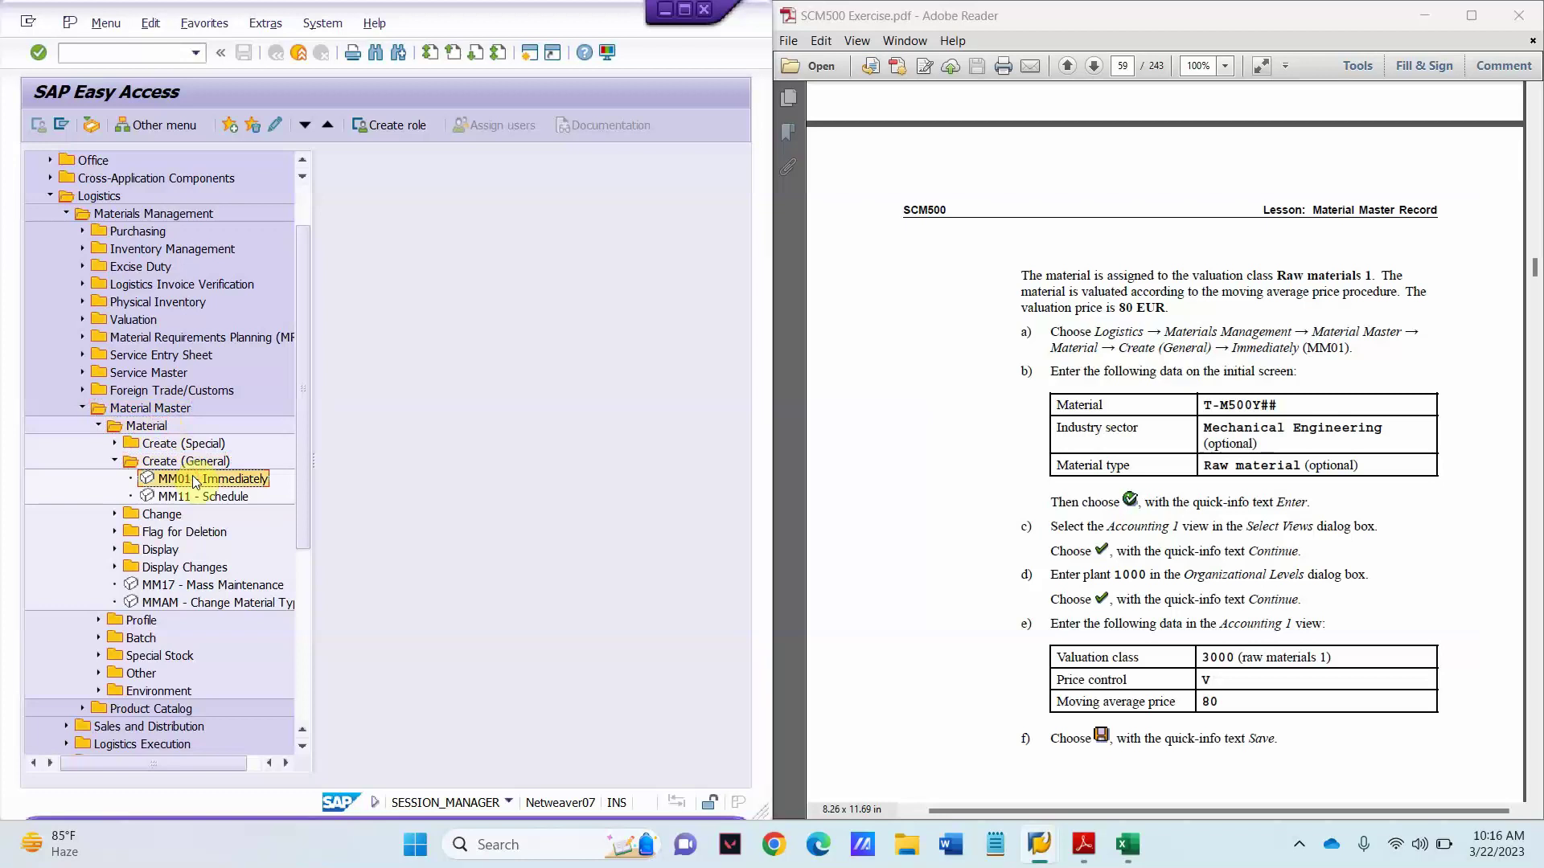
{"action": "double_click", "coordinate": [193, 480]}
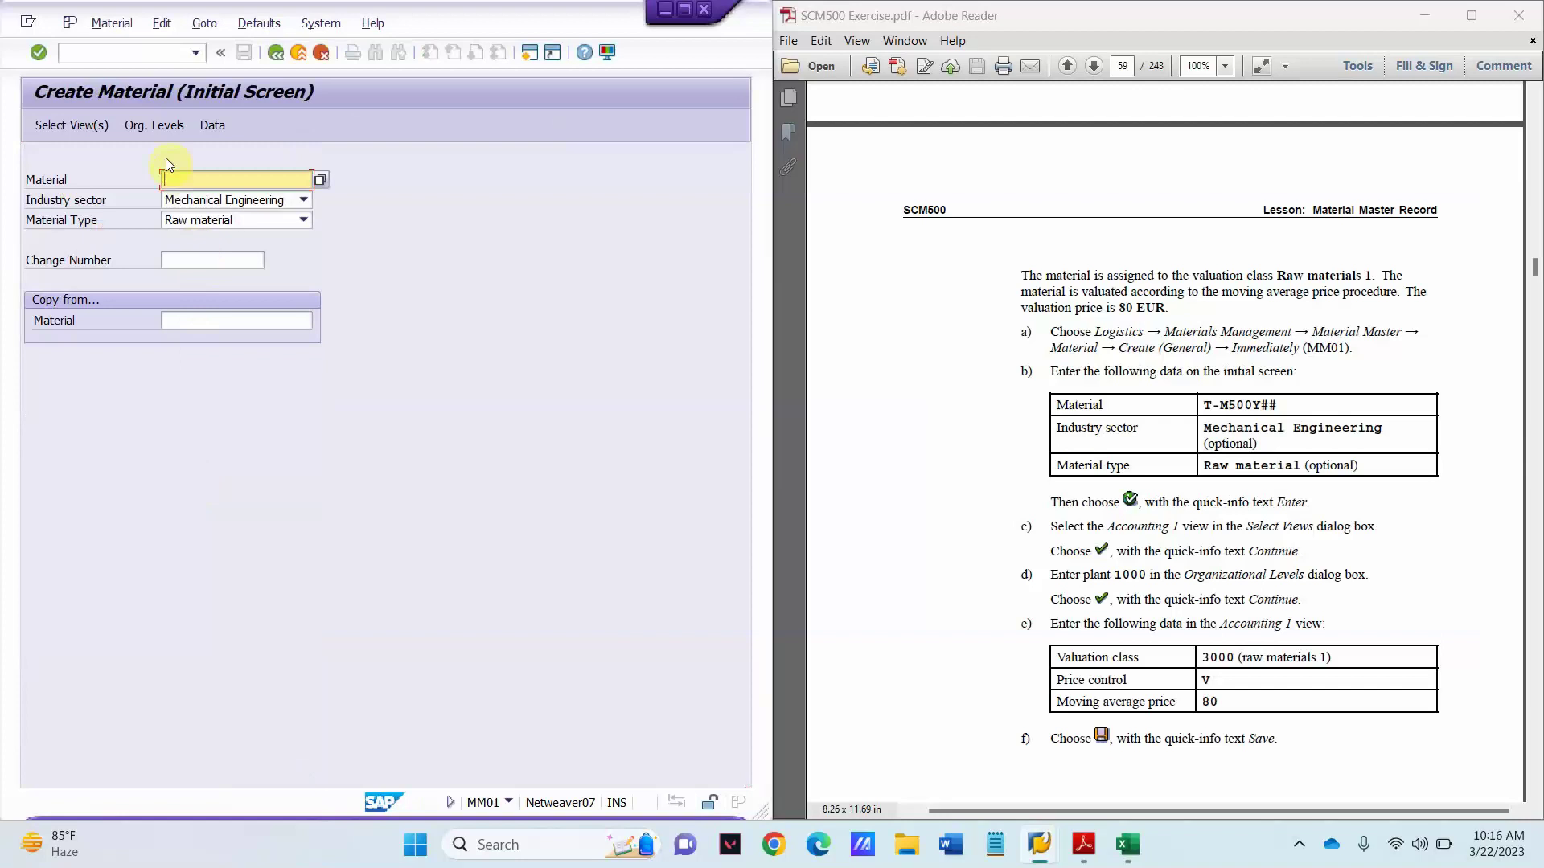
- Enter T-M500YB00 as the material and continue to the view selection
{"action": "left_click", "coordinate": [183, 177]}
{"action": "type", "text": "T"}
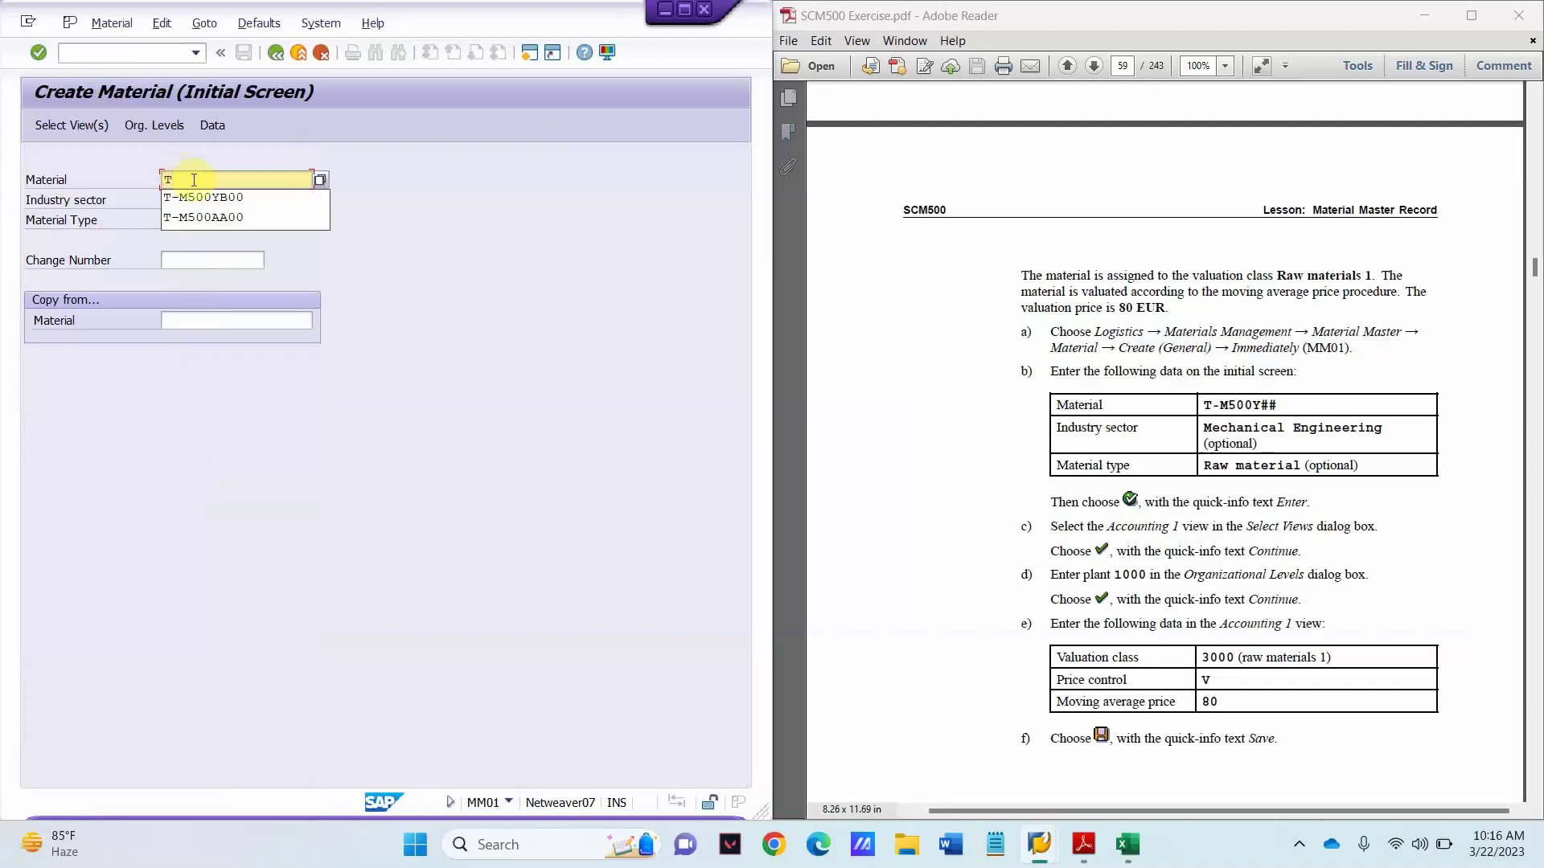
{"action": "left_click", "coordinate": [206, 196]}
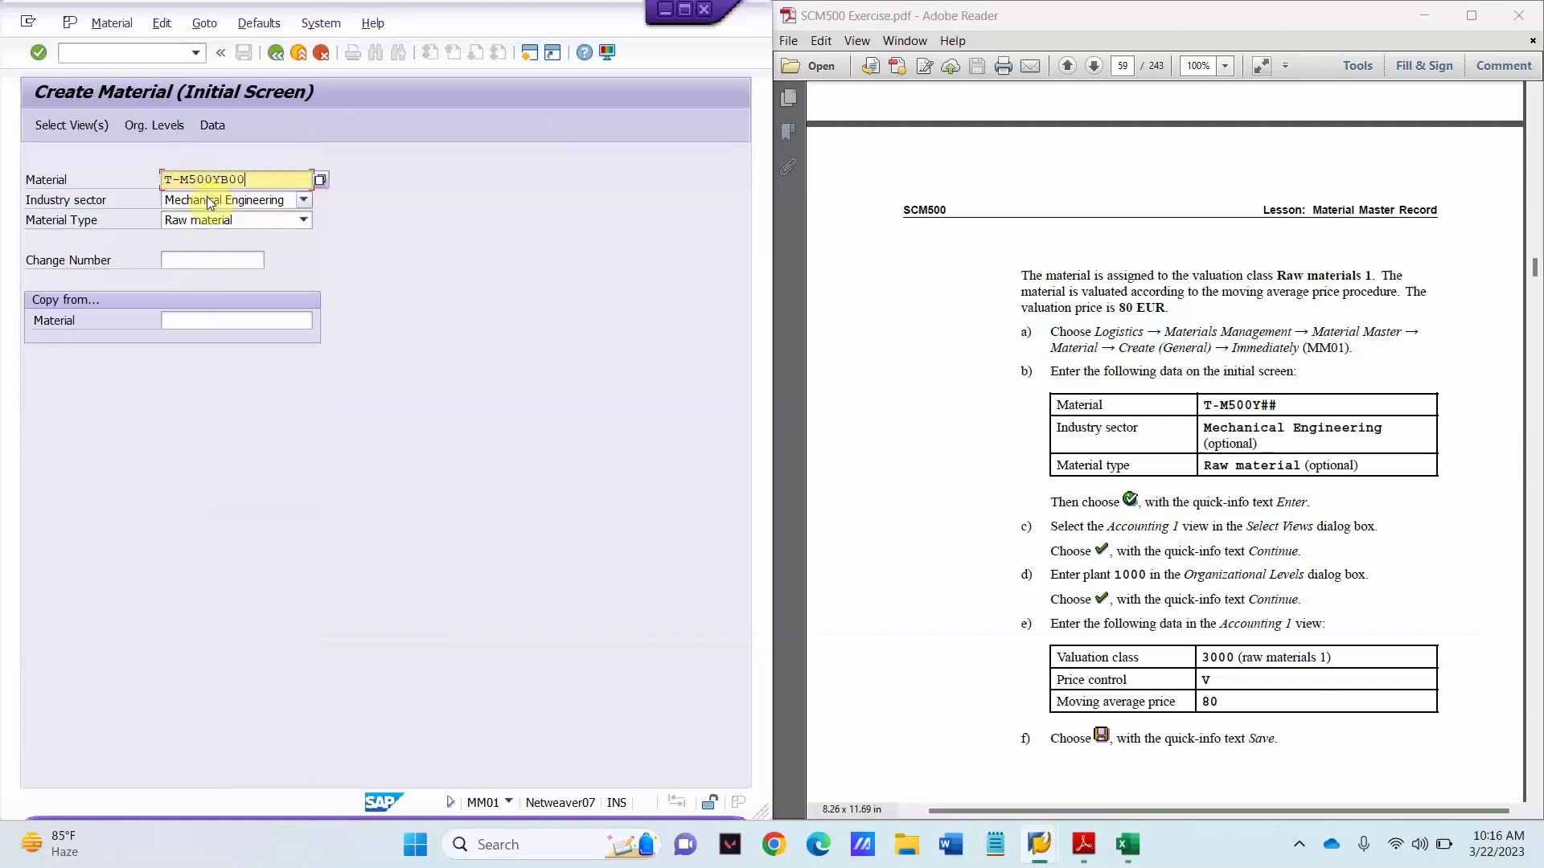
{"action": "key", "text": "Return"}
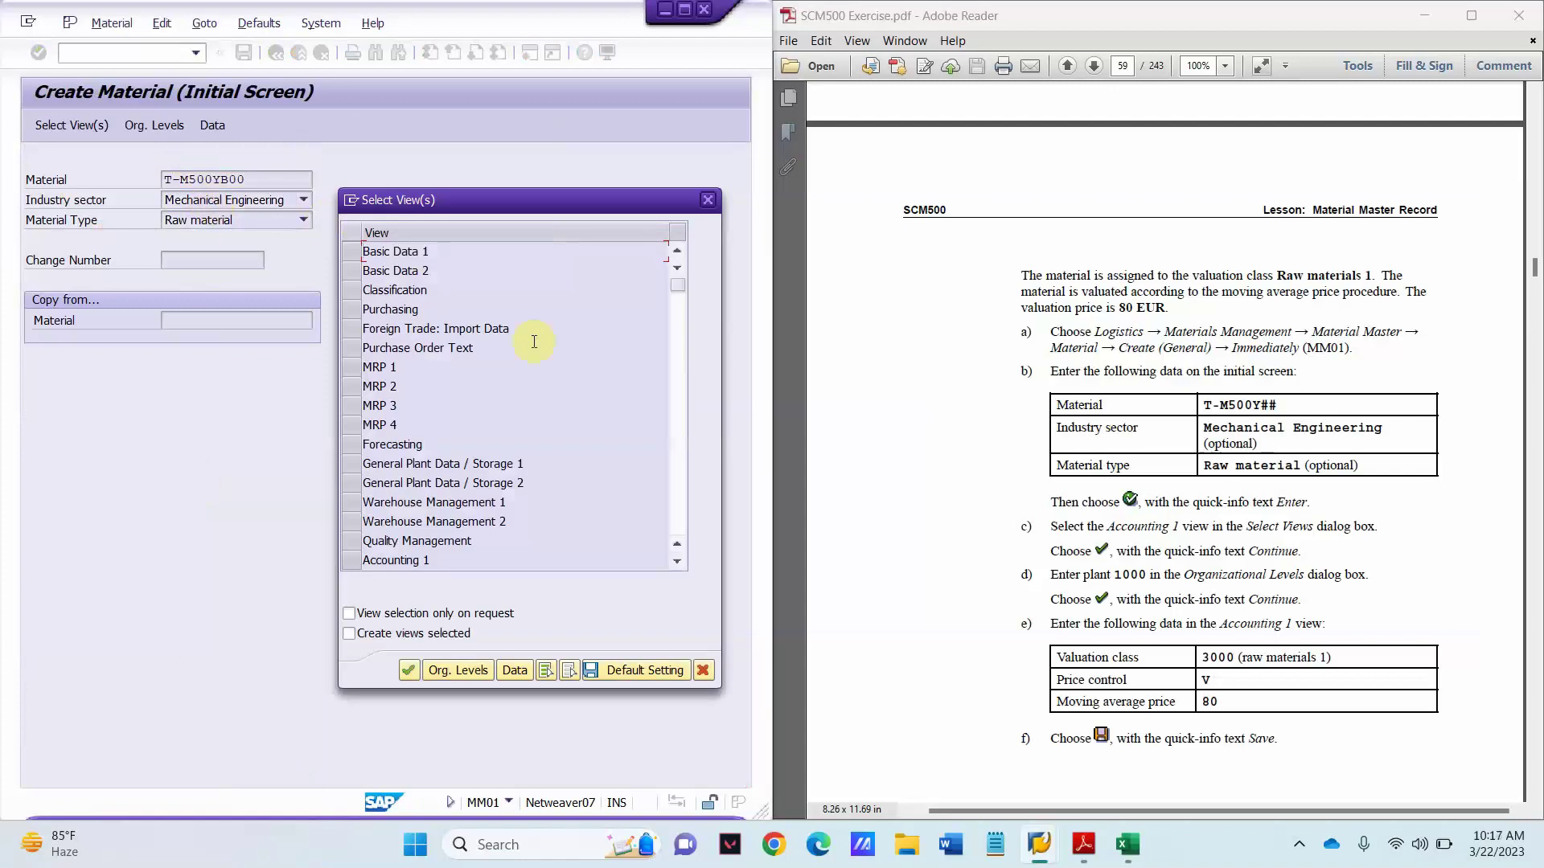
- Select the Accounting 1 view and confirm plant 1000 as the organizational level, leaving the valuation type empty
{"action": "left_click", "coordinate": [354, 561]}
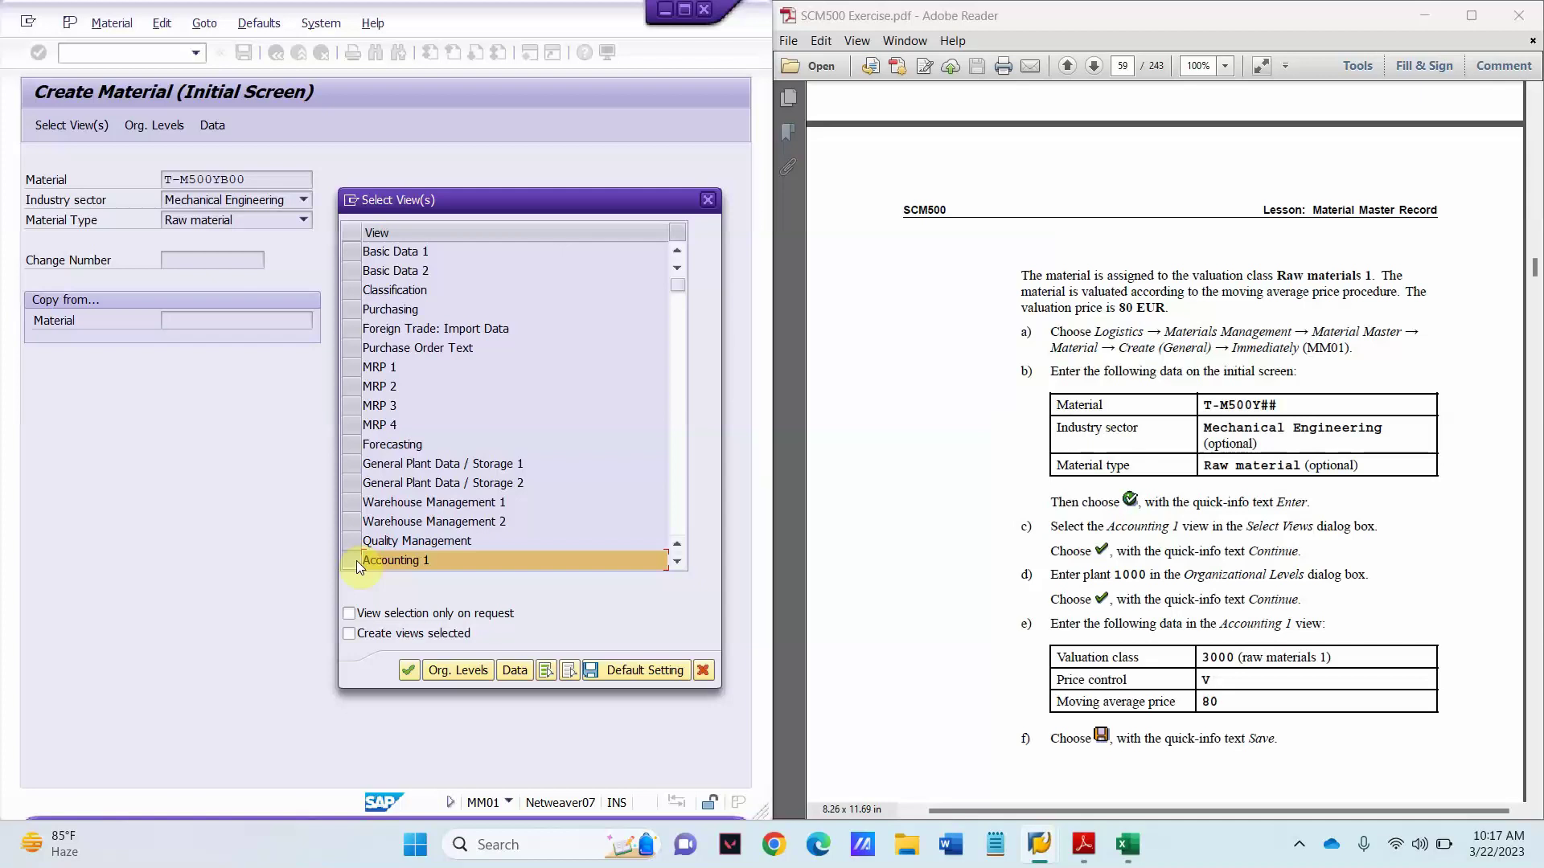
{"action": "left_click", "coordinate": [410, 669]}
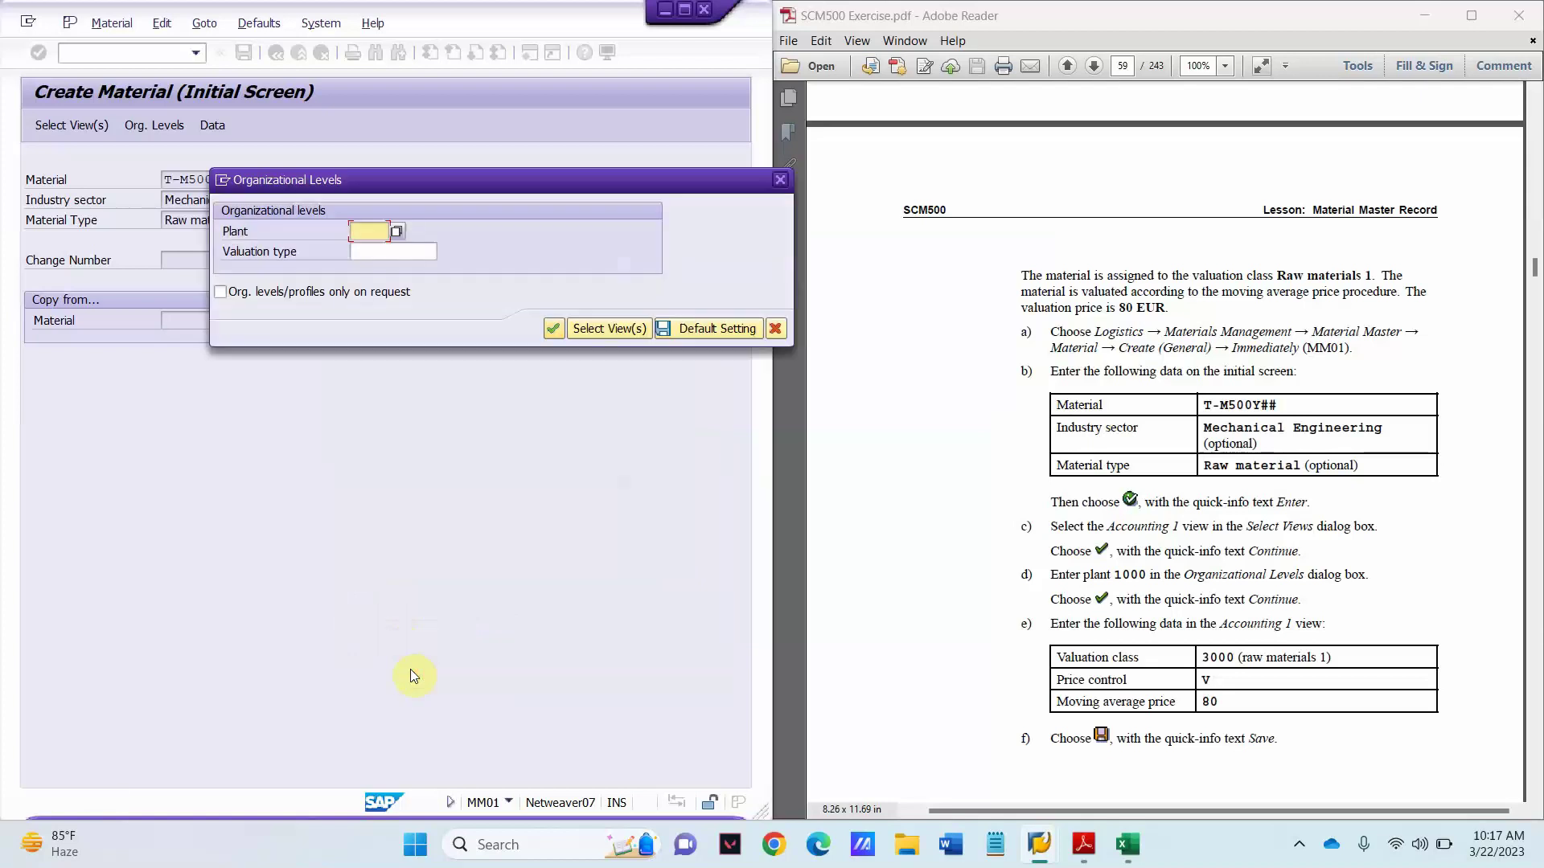
{"action": "type", "text": "1000"}
{"action": "key", "text": "Tab"}
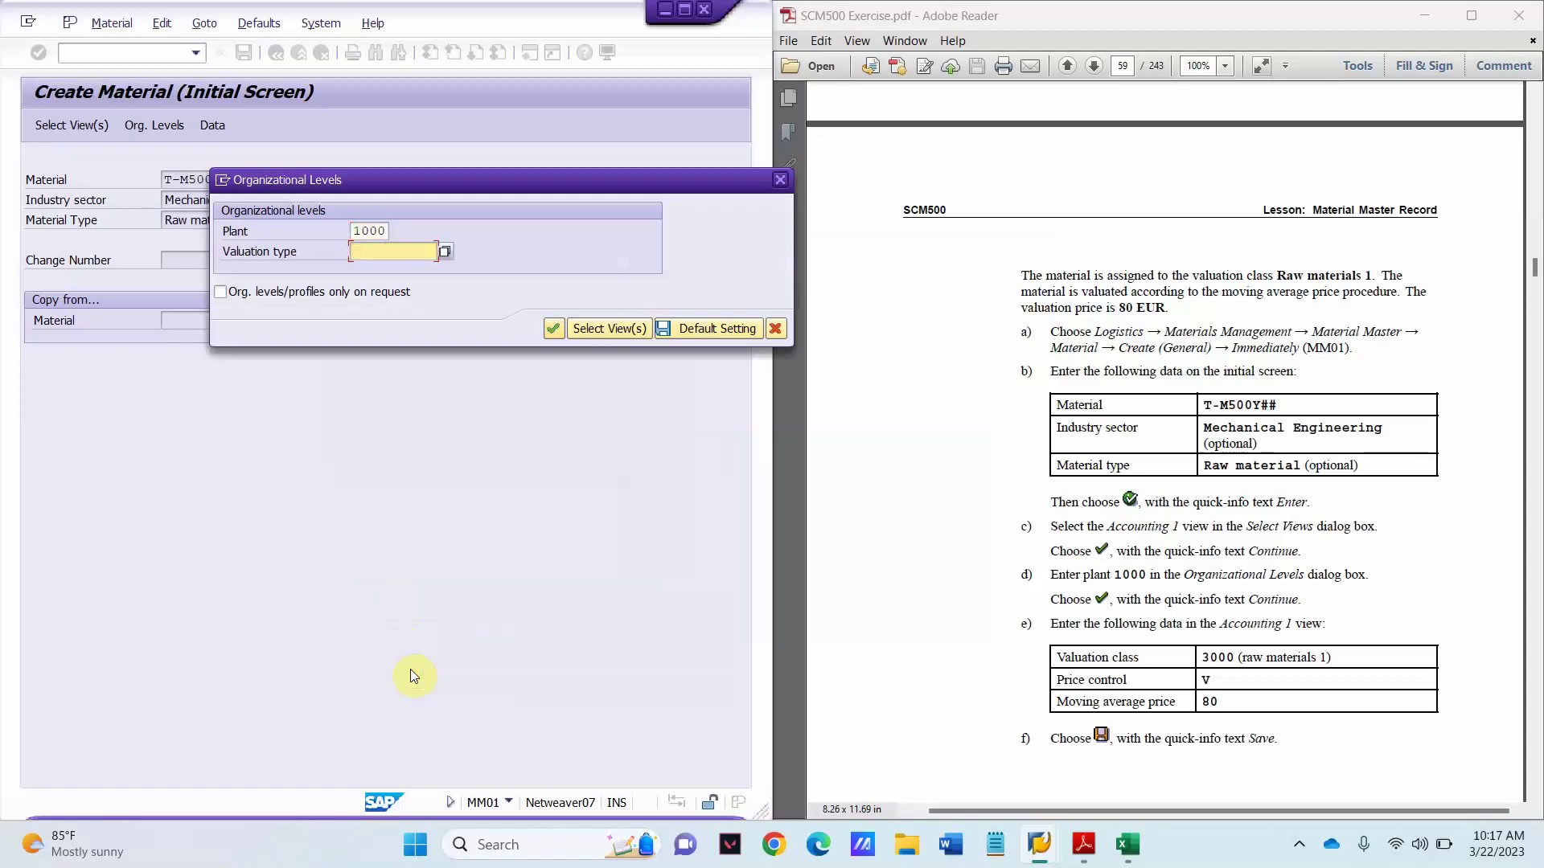
{"action": "key", "text": "Return"}
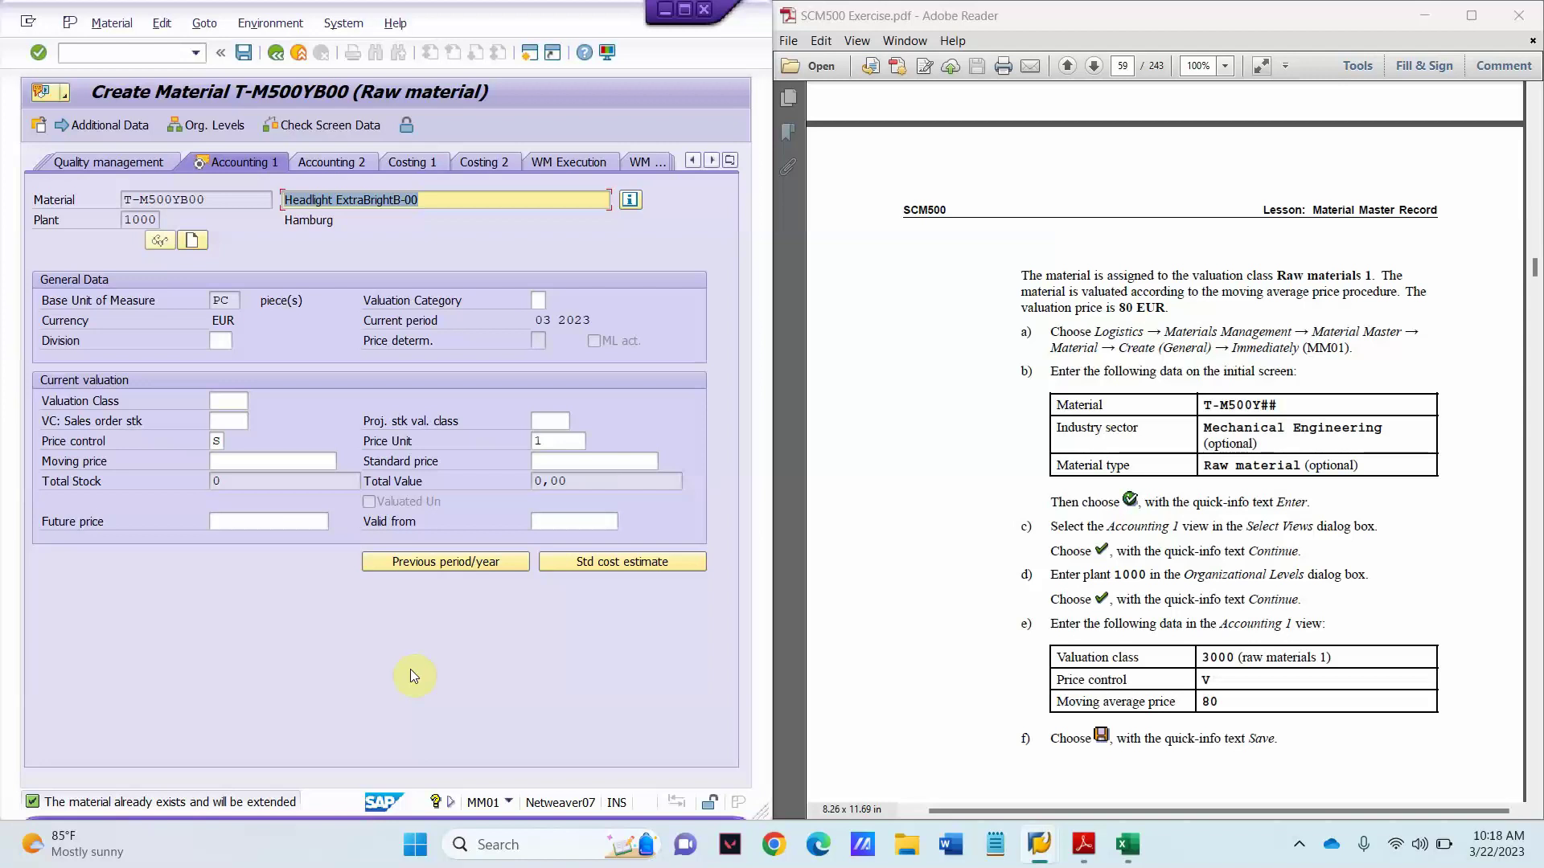
- Set the valuation class to 3000 (Raw materials 1) and the price control to V (moving average price)
{"action": "left_click", "coordinate": [212, 400]}
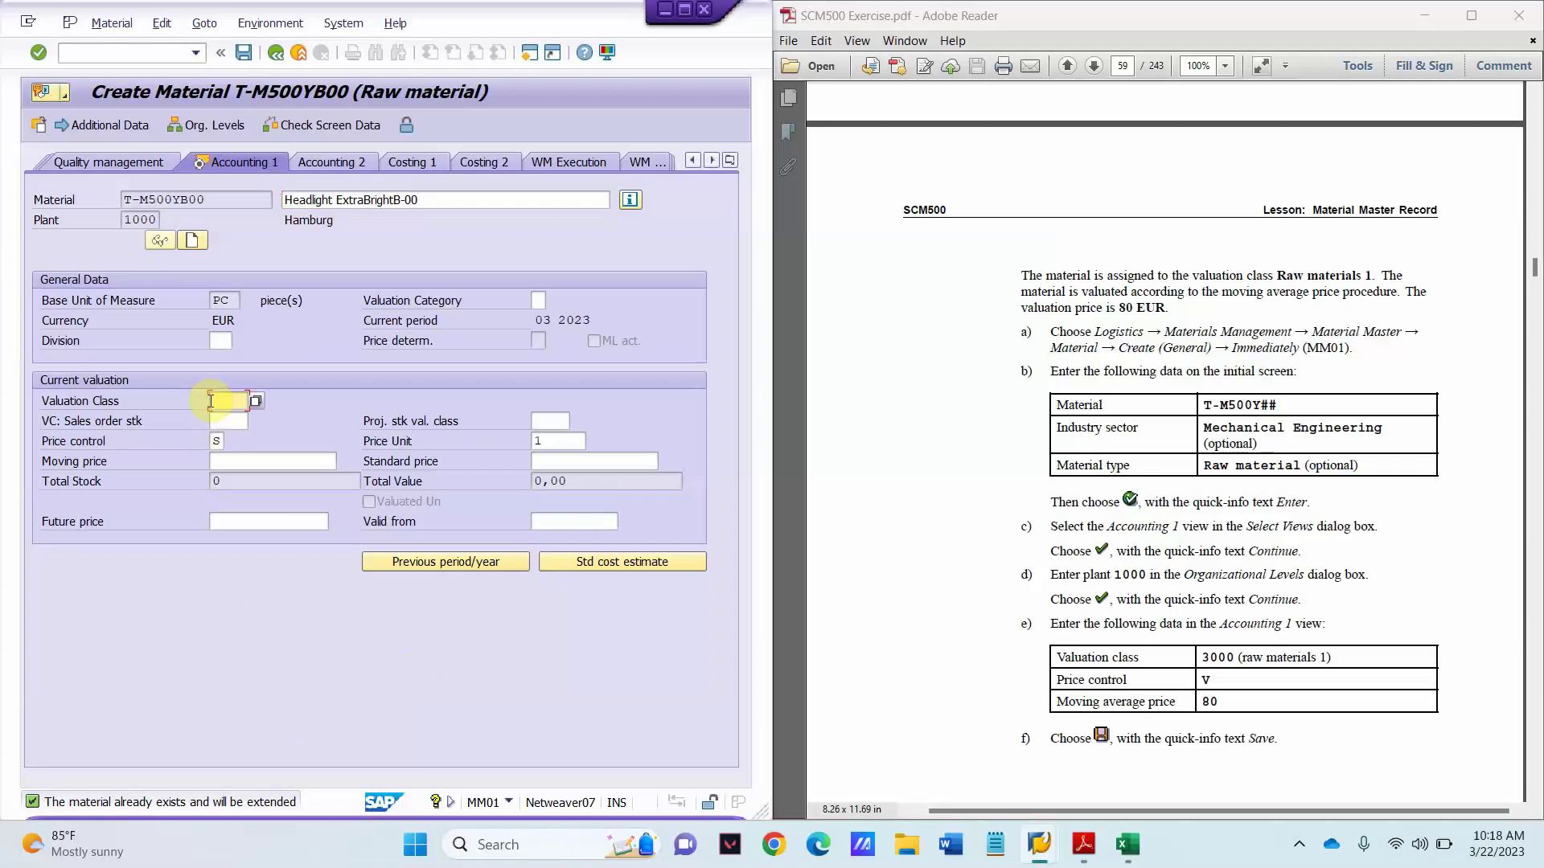
{"action": "left_click", "coordinate": [257, 402]}
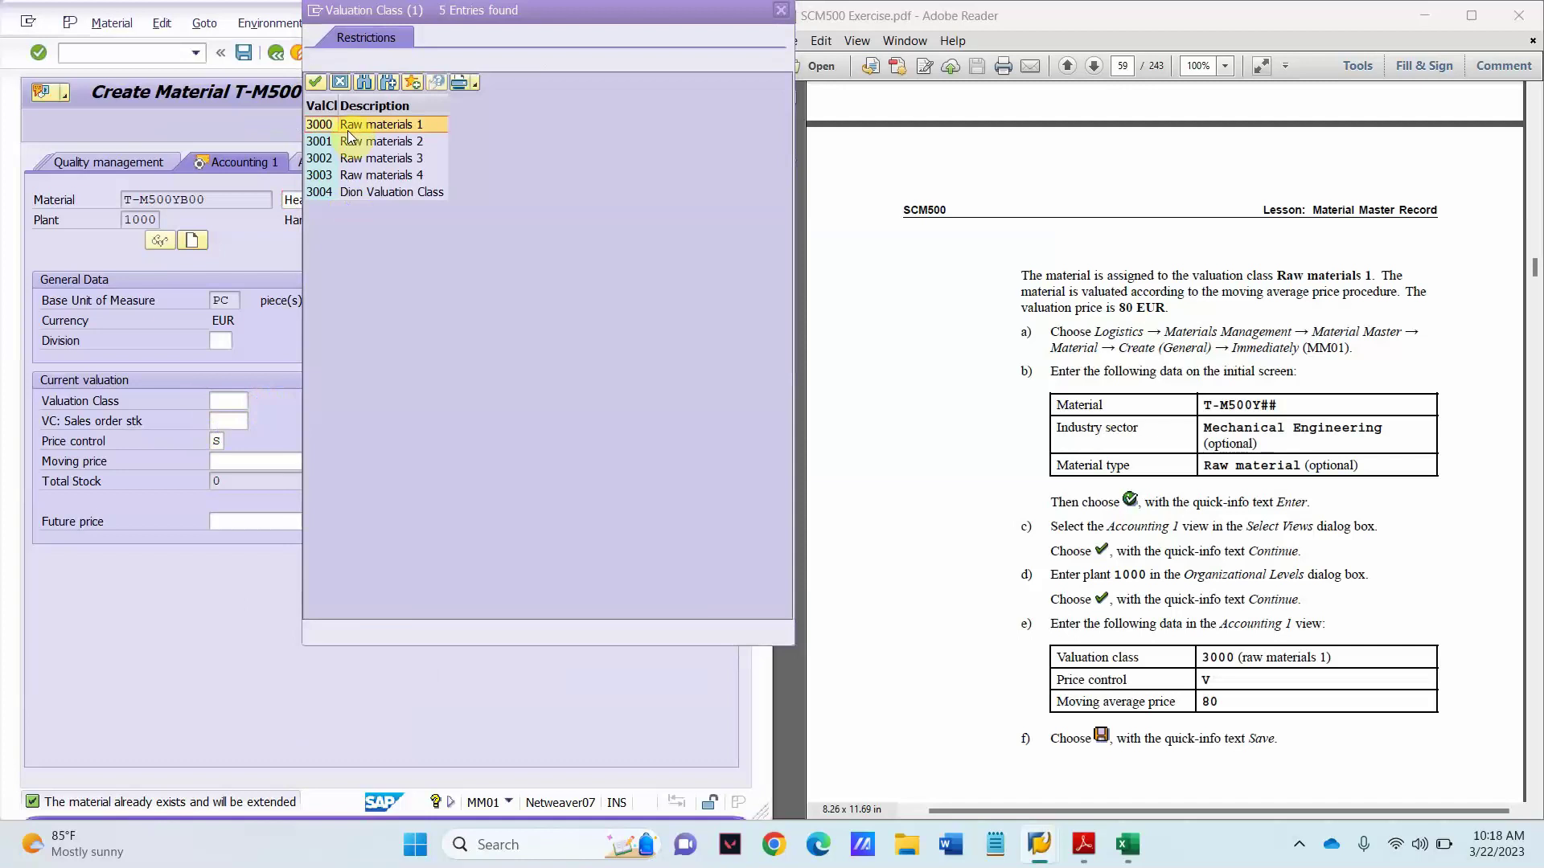
{"action": "left_click", "coordinate": [347, 128]}
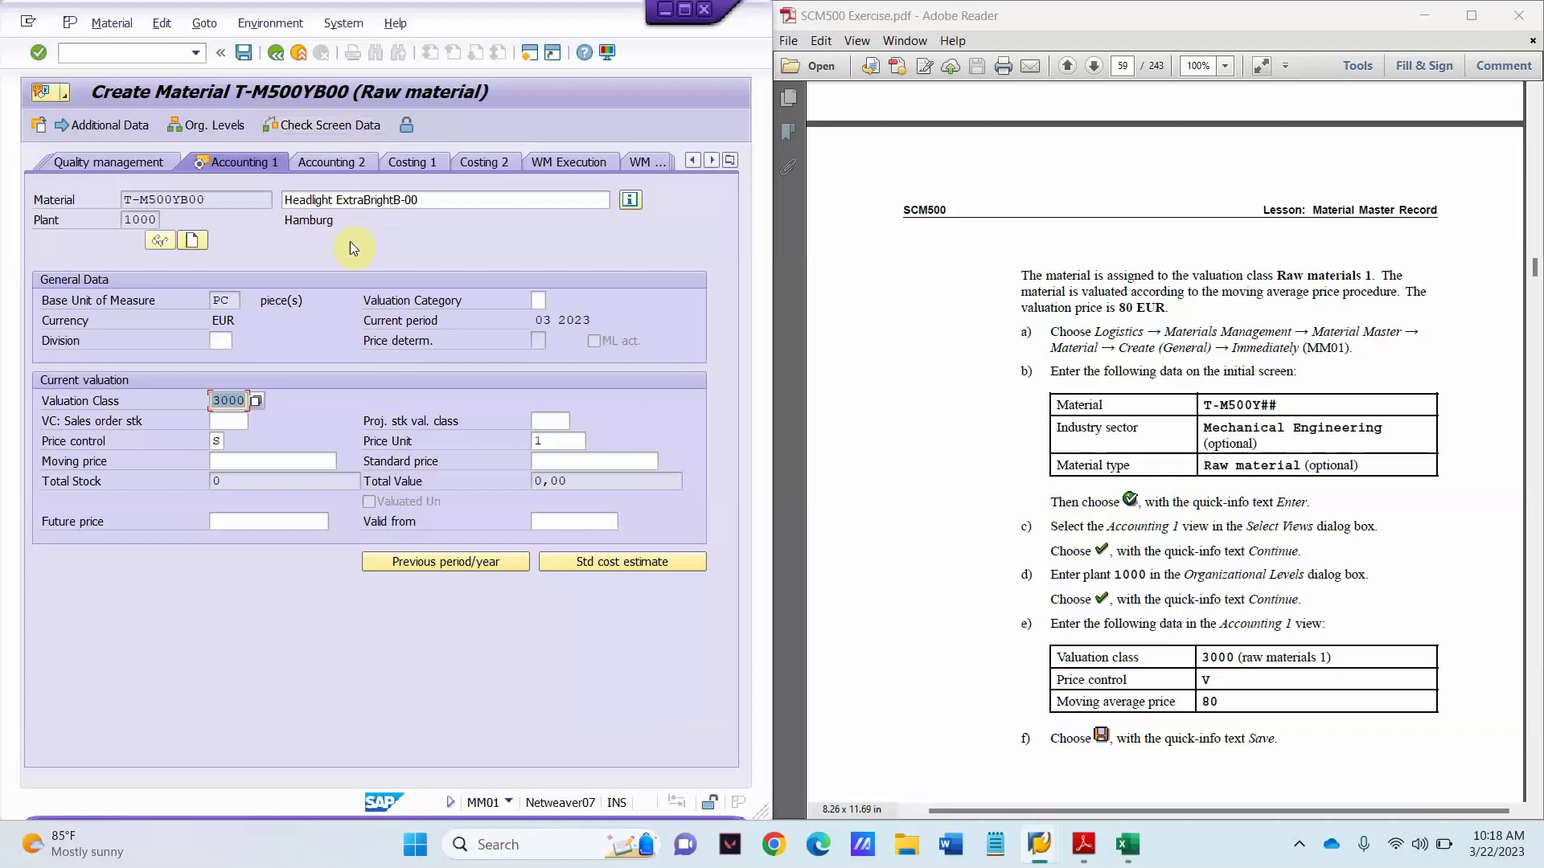
{"action": "left_click", "coordinate": [219, 440]}
{"action": "left_click", "coordinate": [234, 442]}
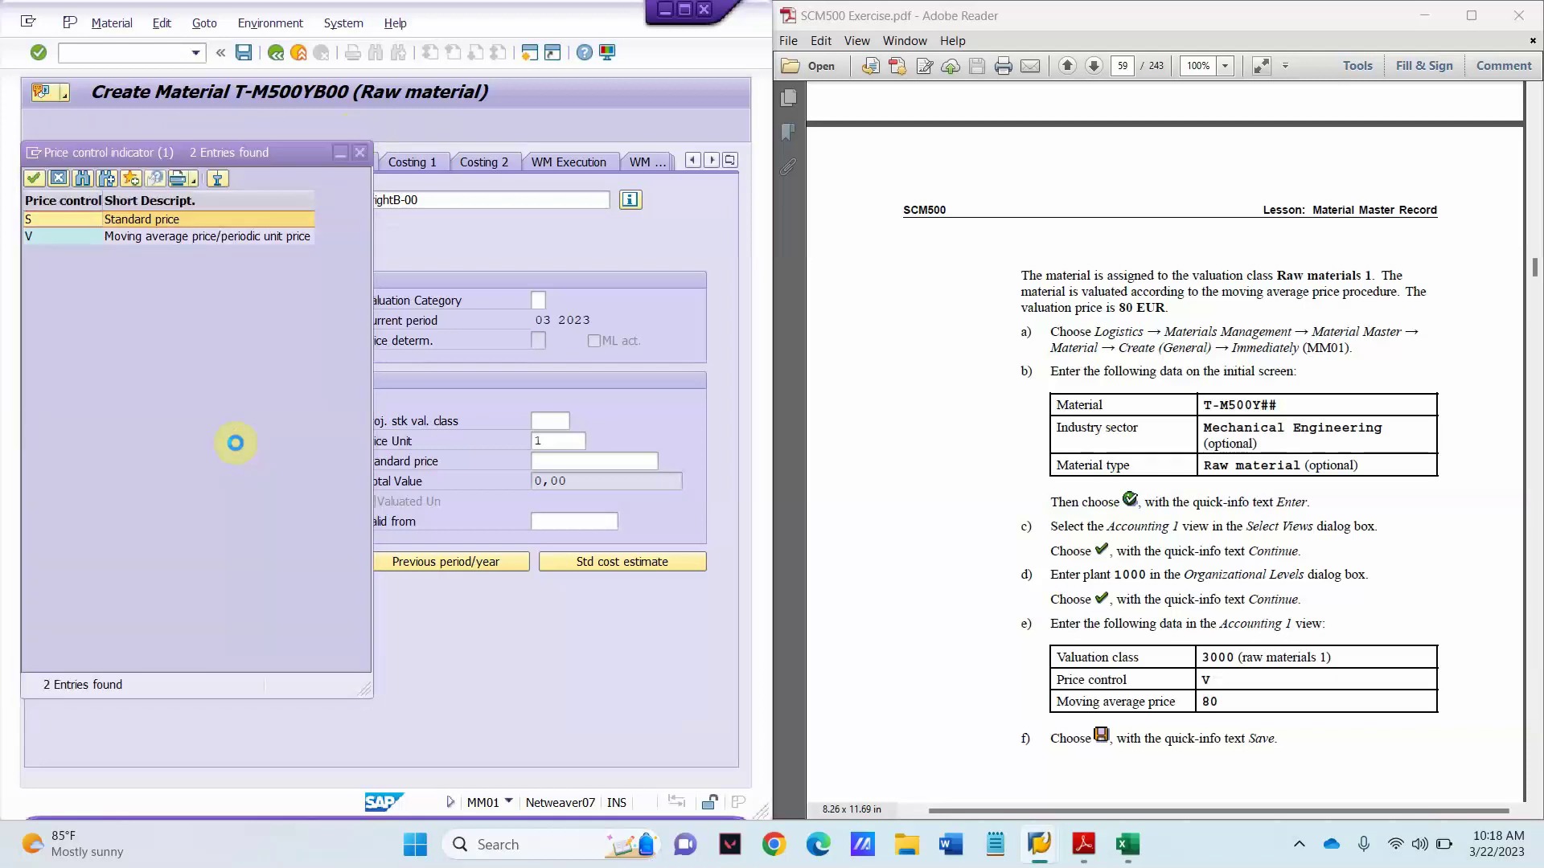
{"action": "left_click", "coordinate": [157, 237]}
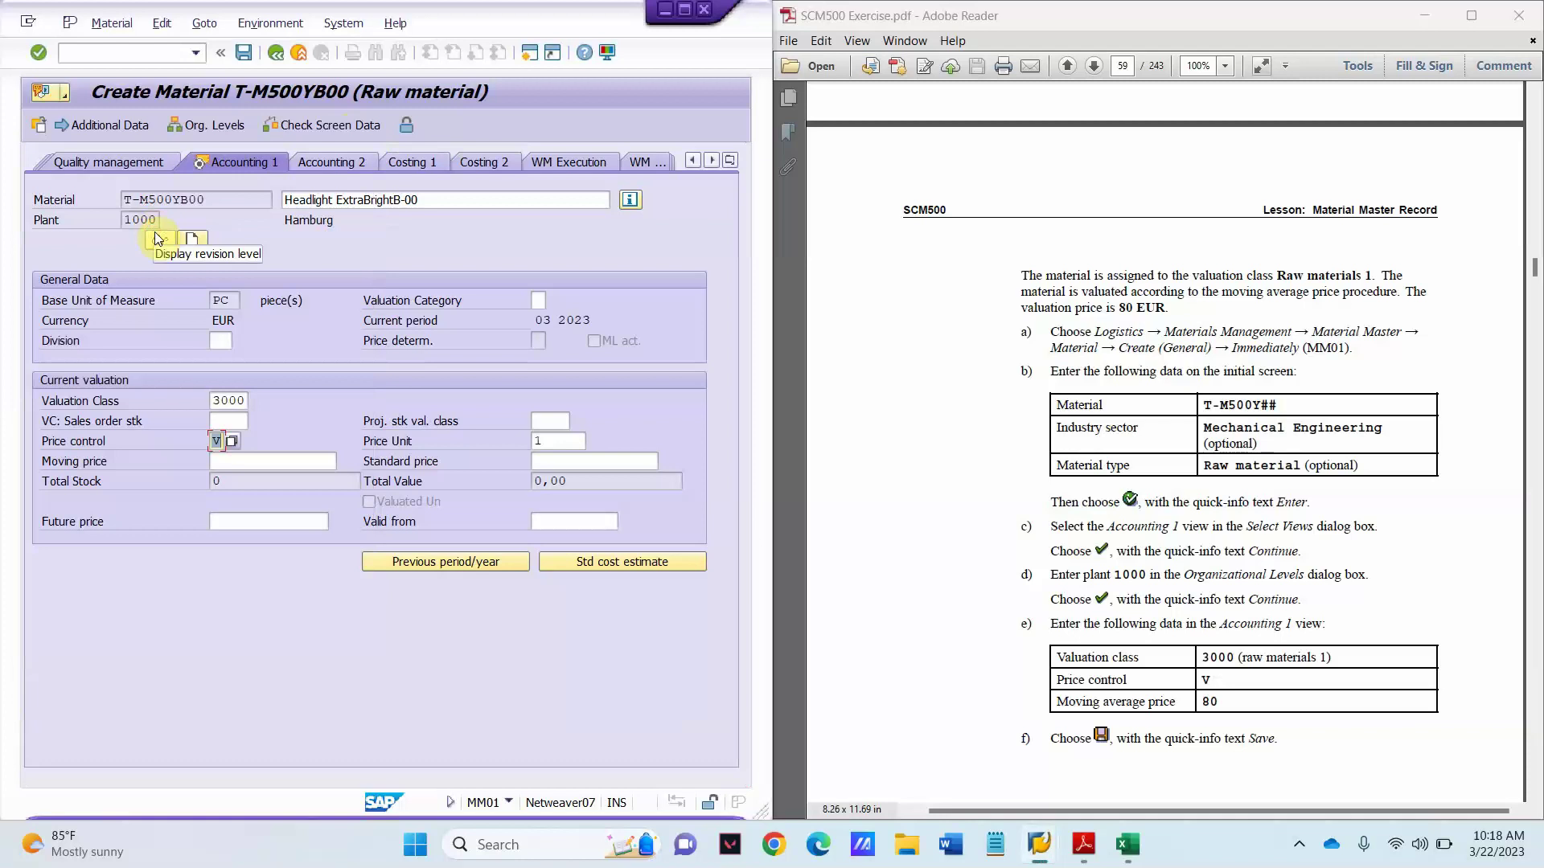
- Enter a moving price of 80 and save the material master record
{"action": "left_click", "coordinate": [229, 458]}
{"action": "type", "text": "80"}
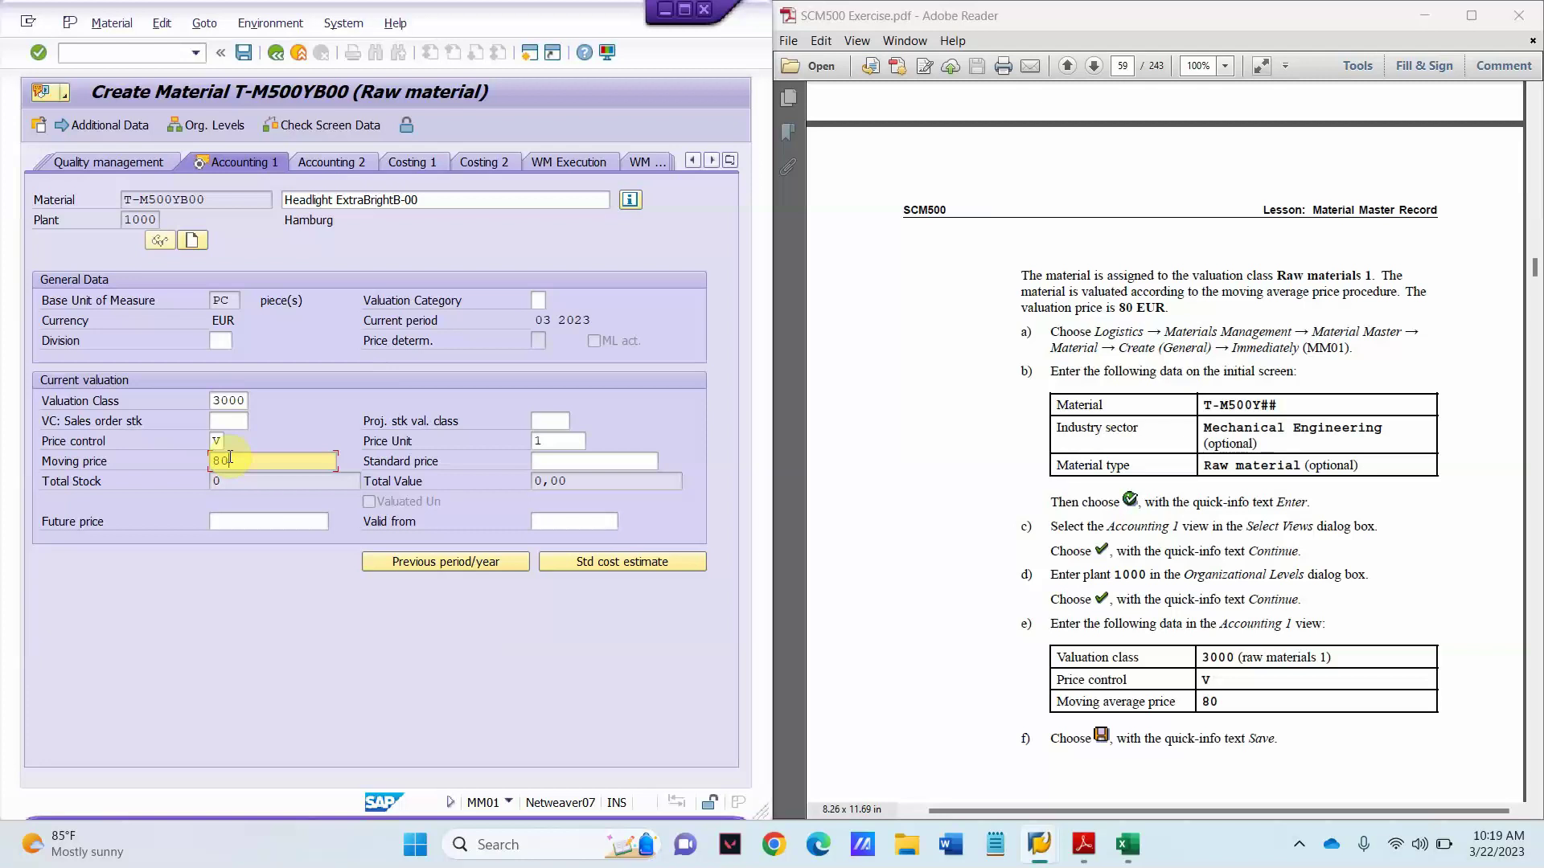
{"action": "key", "text": "ctrl+s"}
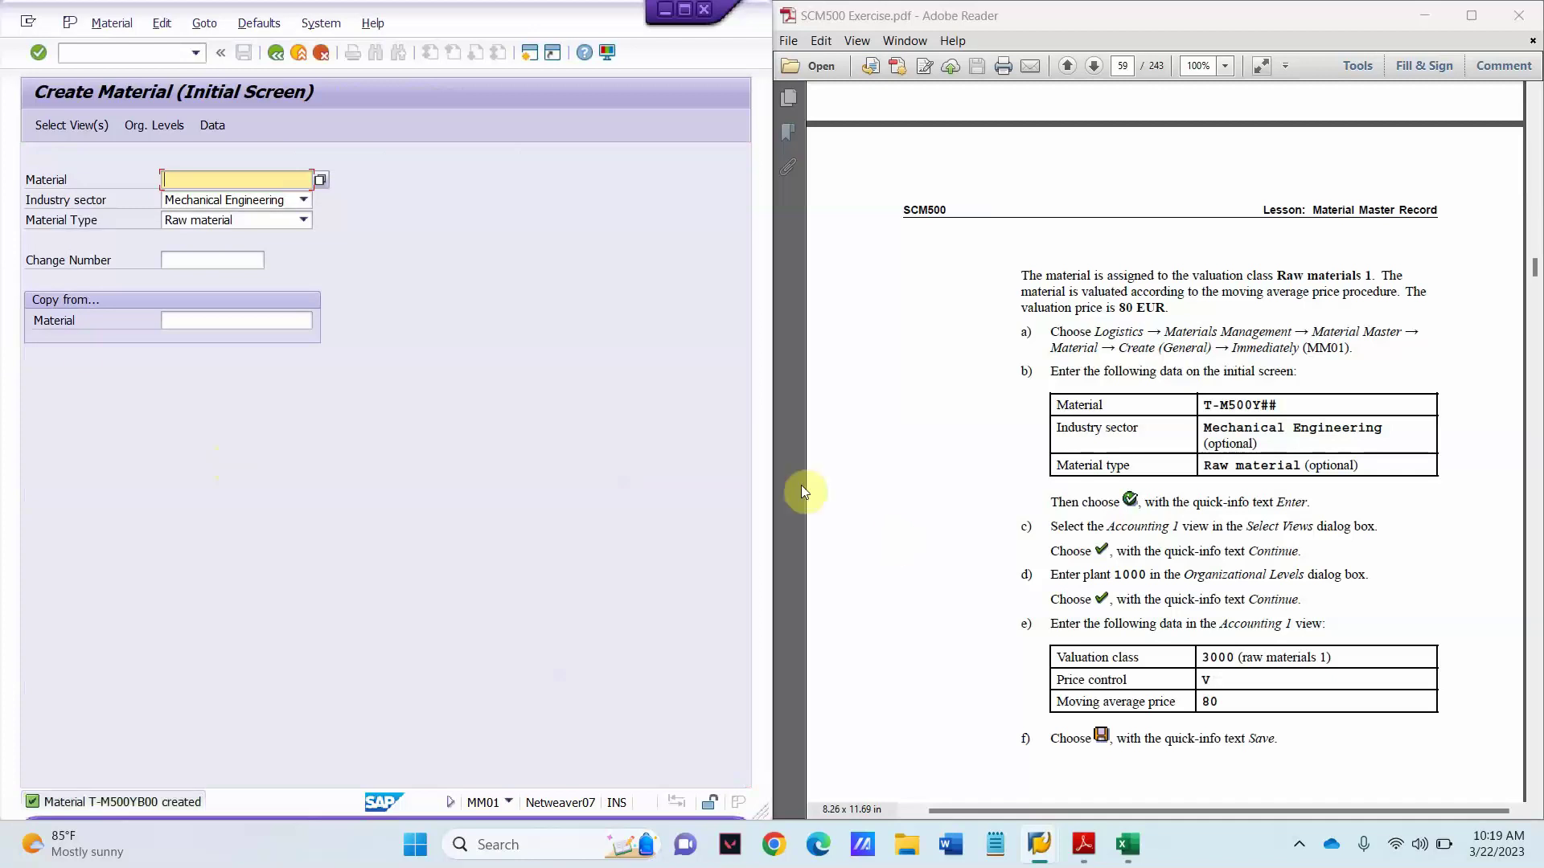
- Switch from creating materials to the initial screen for displaying the saved material
{"action": "left_click", "coordinate": [110, 23]}
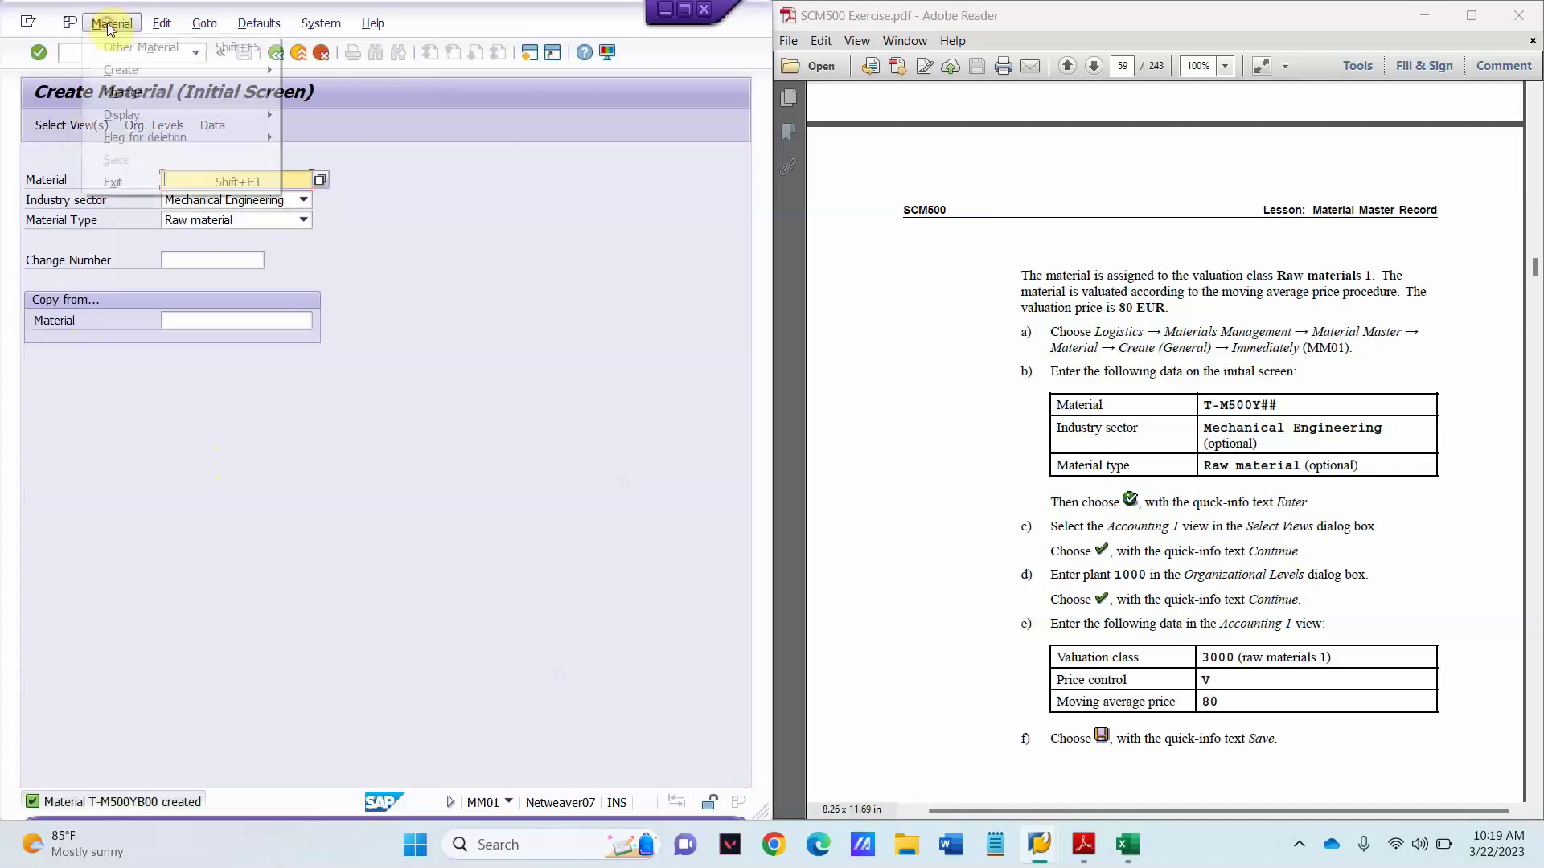
{"action": "mouse_move", "coordinate": [138, 114]}
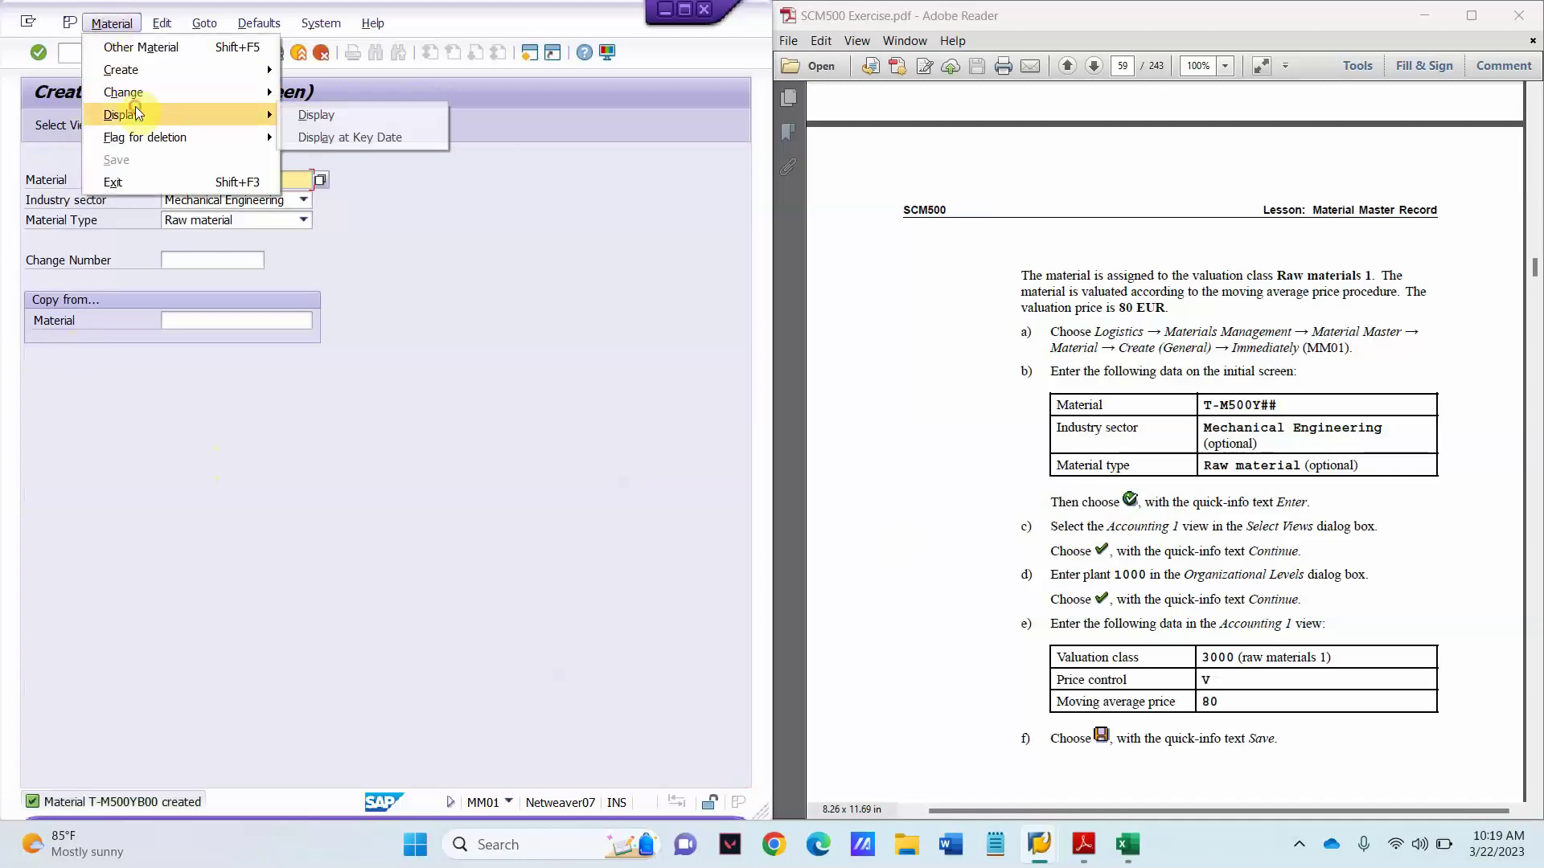
{"action": "left_click", "coordinate": [313, 113]}
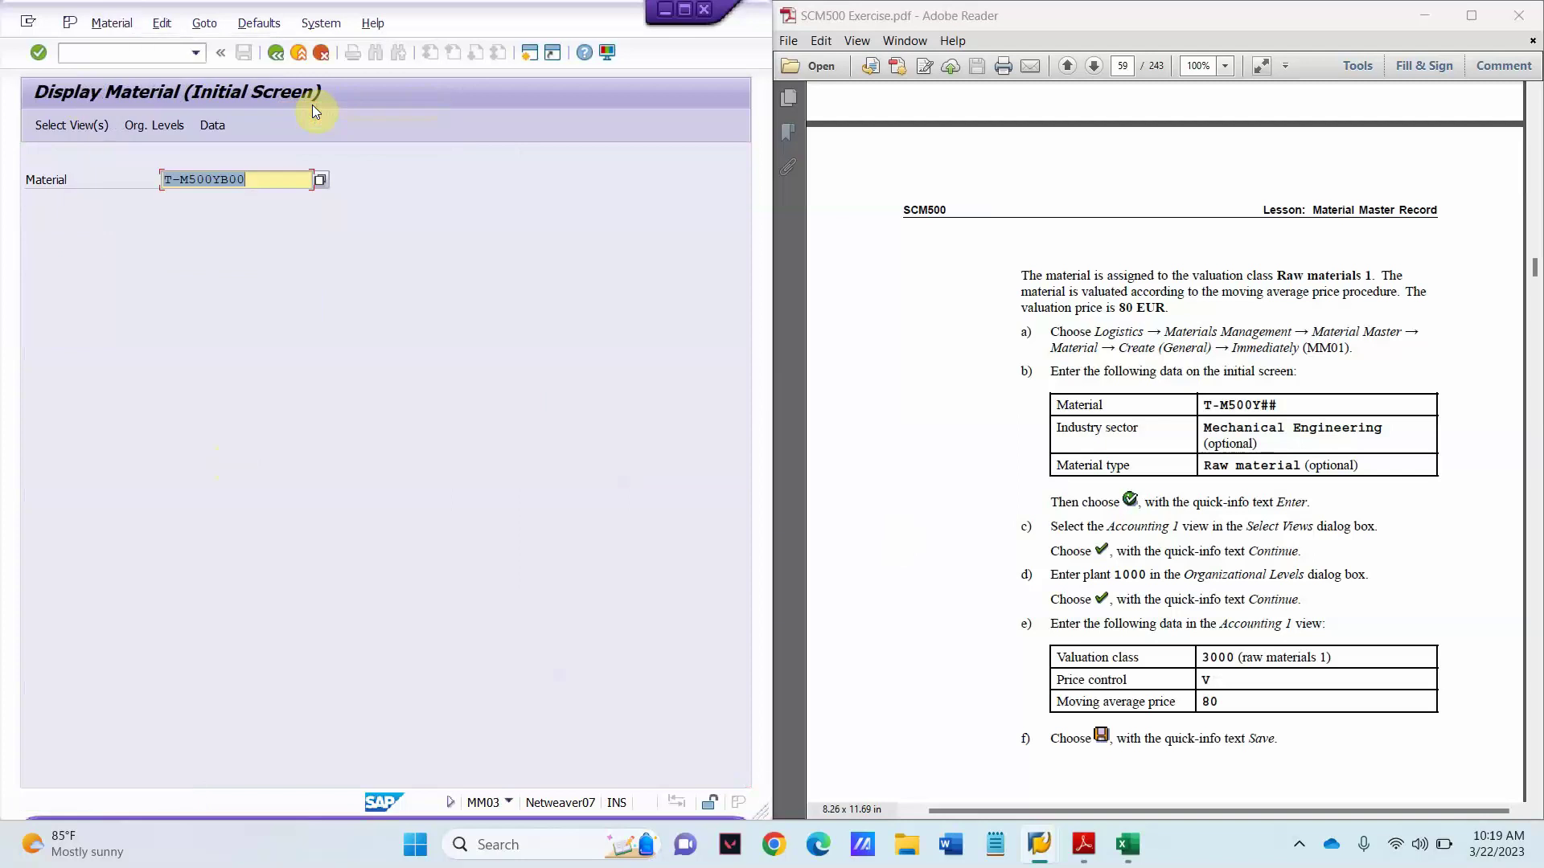
- Display the Accounting 1 view of material T-M500YB00 for plant 1000
{"action": "left_click", "coordinate": [63, 127]}
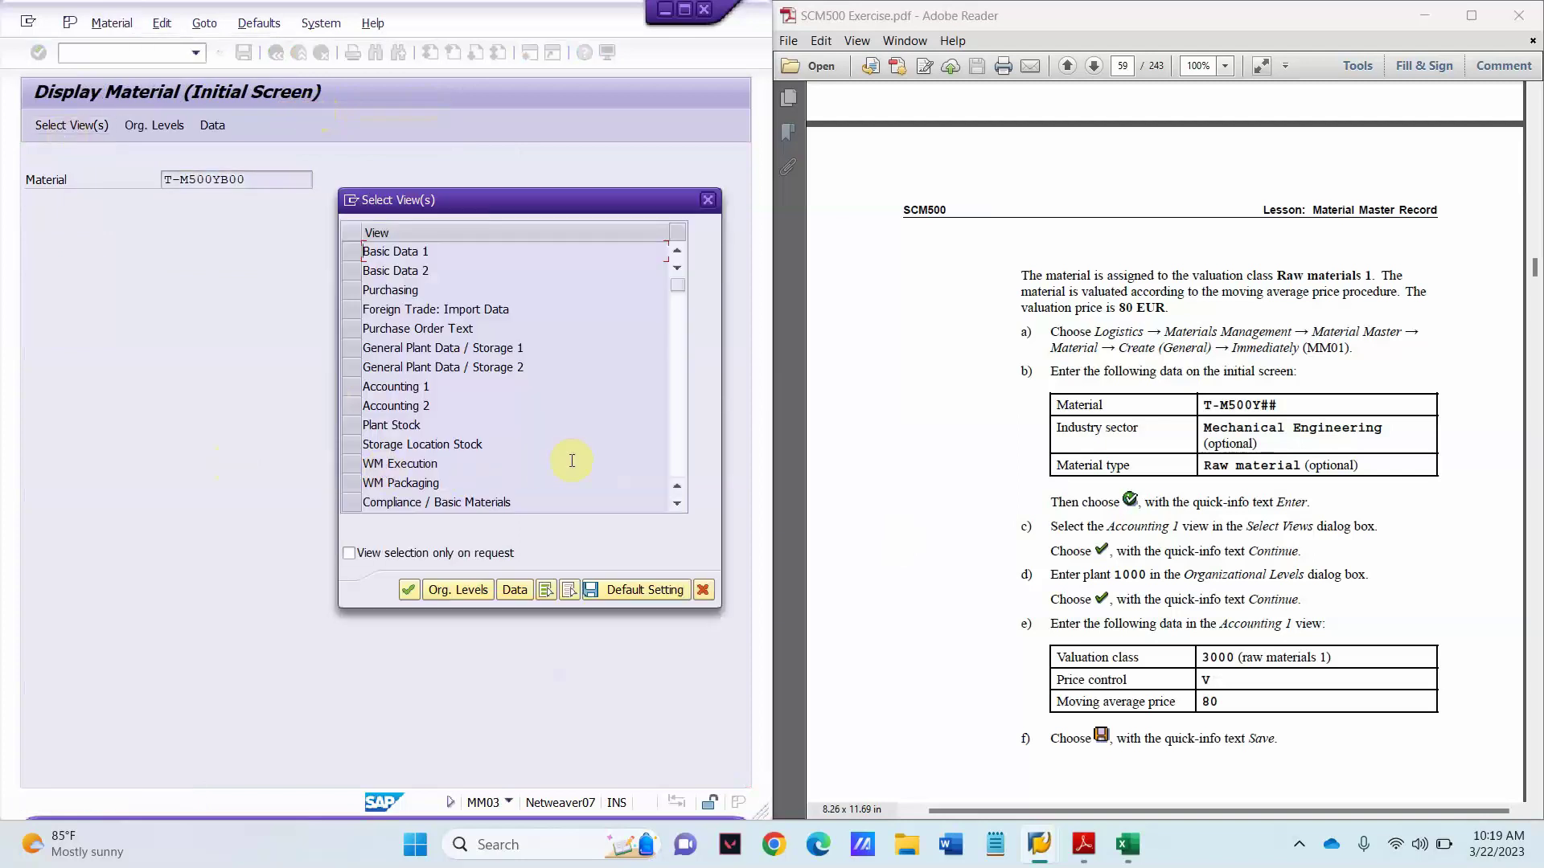
{"action": "left_click", "coordinate": [352, 386]}
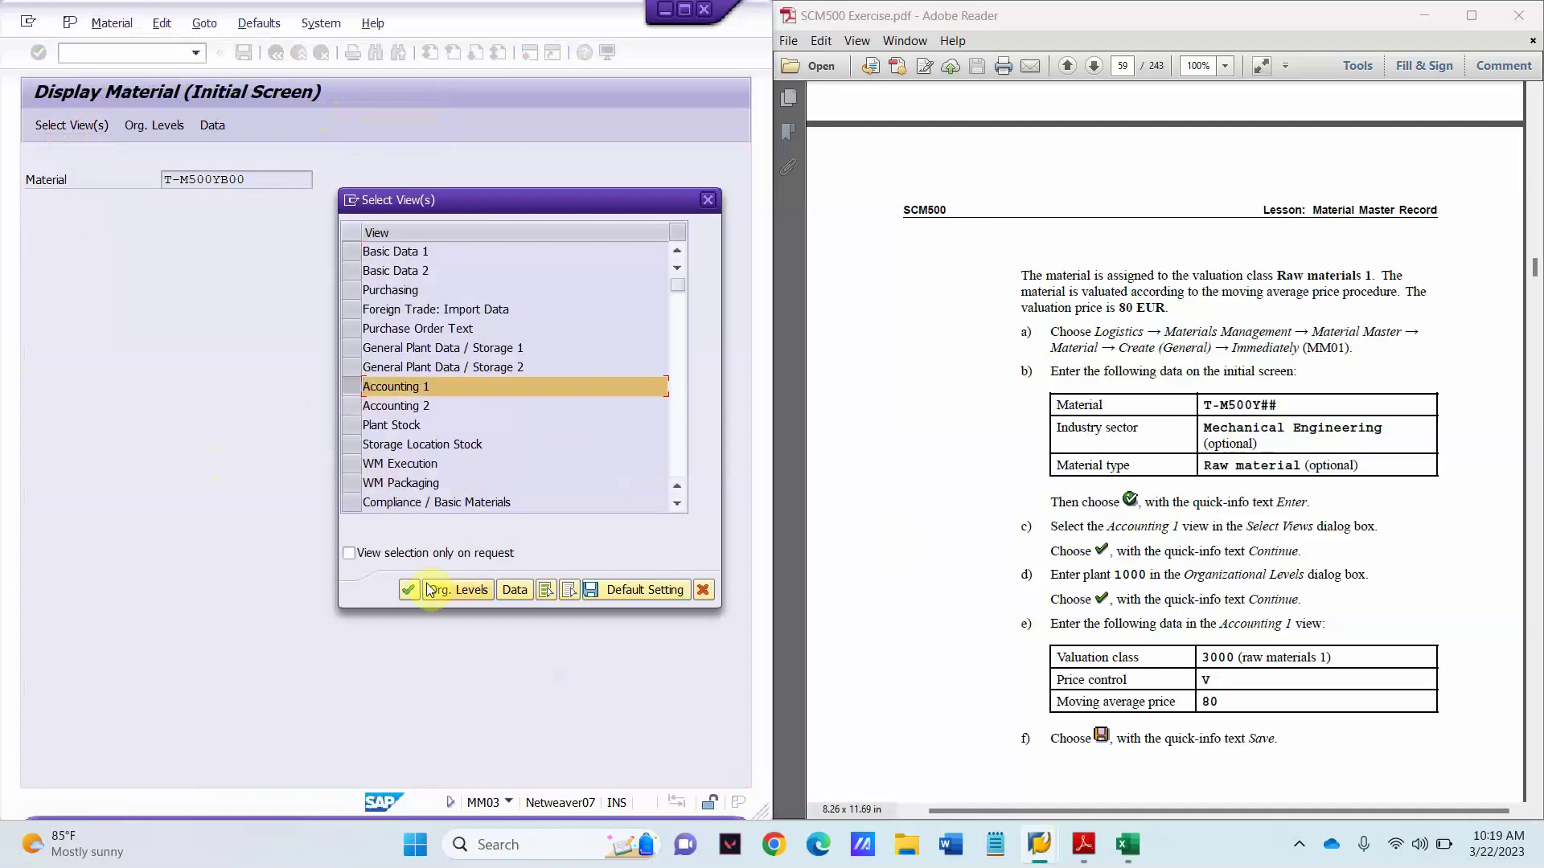
{"action": "left_click", "coordinate": [400, 596]}
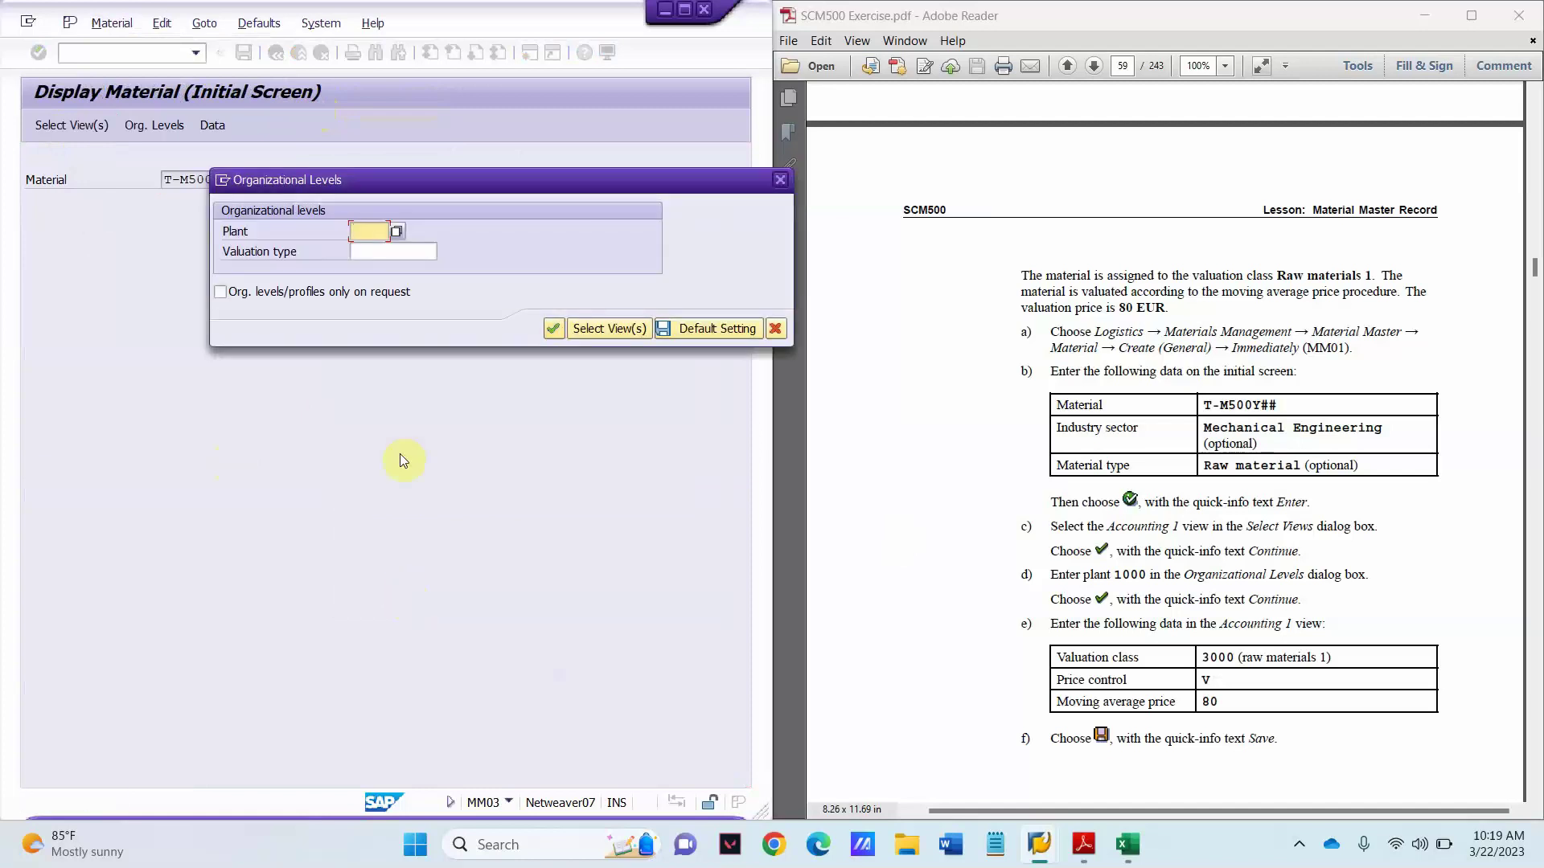
{"action": "type", "text": "1000"}
{"action": "key", "text": "Tab"}
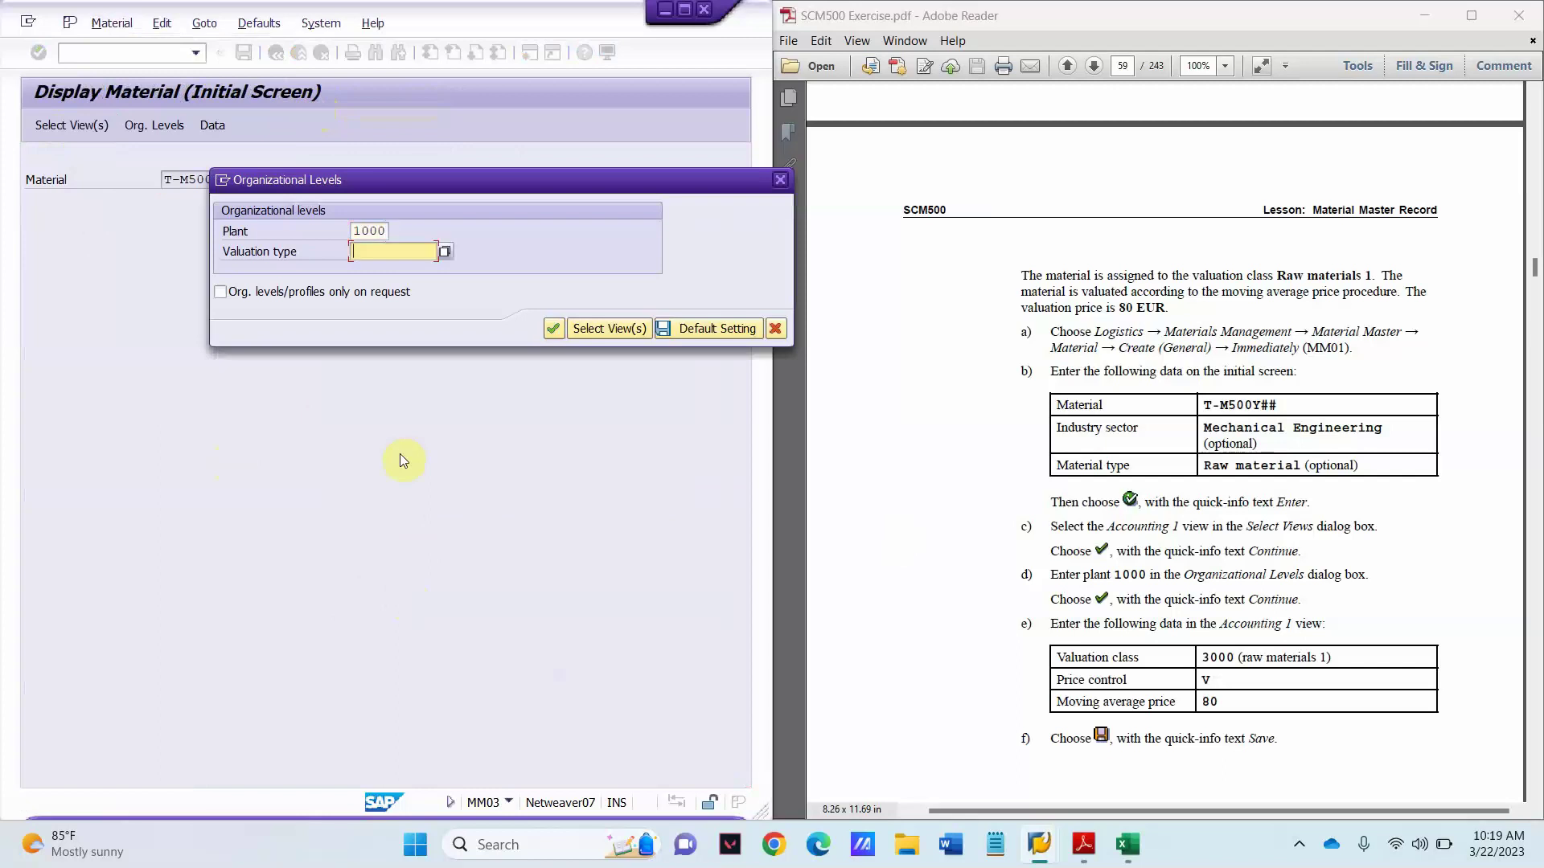
{"action": "key", "text": "Return"}
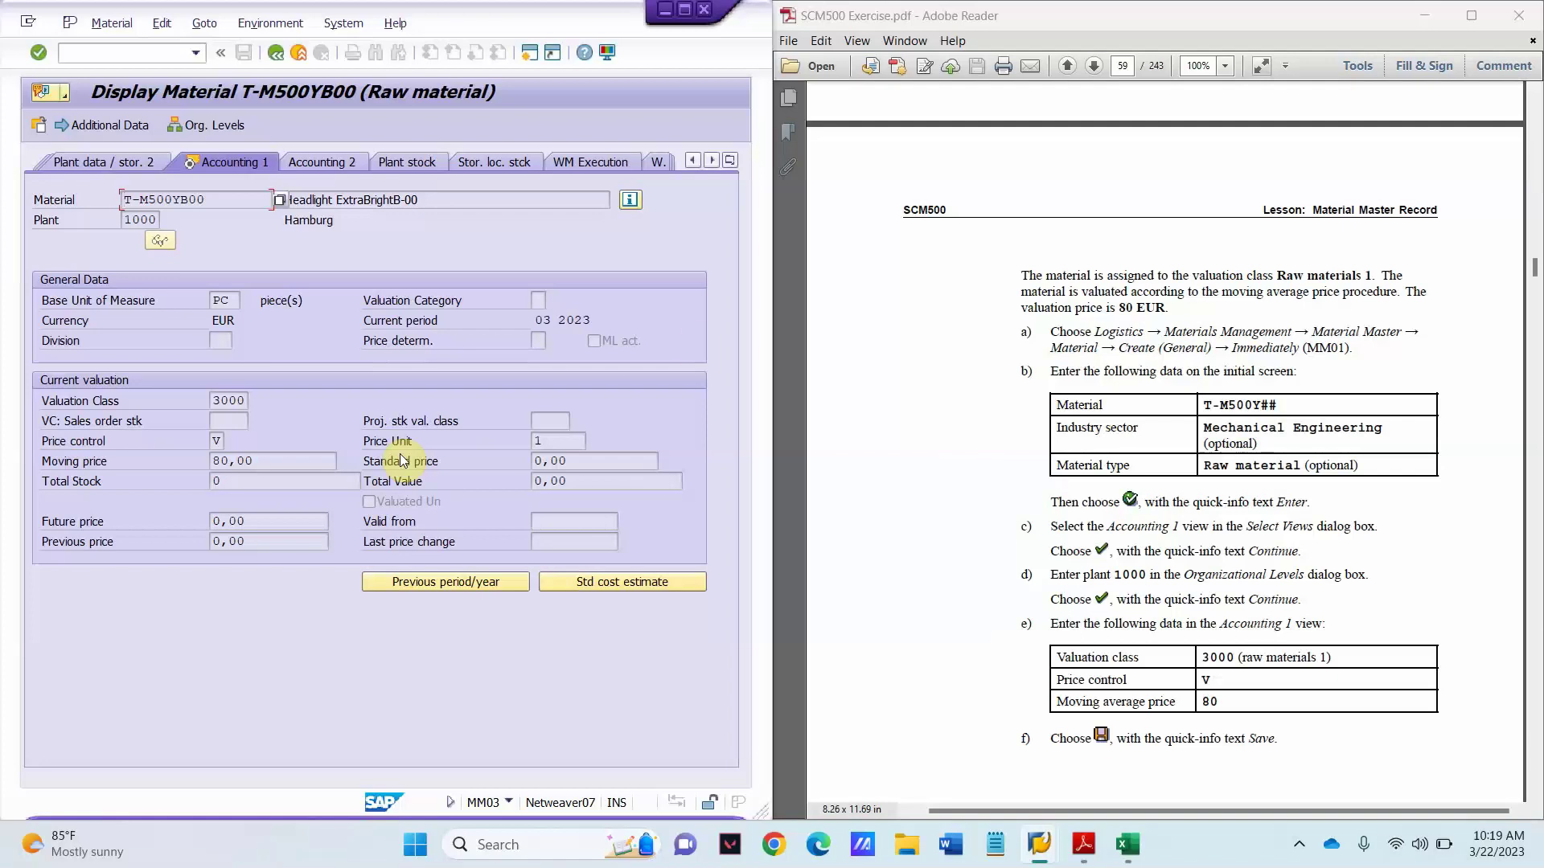
- Switch to the SCM500 Exercise PDF in Adobe Reader and go to Exercise 9: Entry Aids
{"action": "left_click", "coordinate": [1238, 504]}
{"action": "scroll", "coordinate": [1238, 504], "scroll_direction": "down", "scroll_amount": 10}
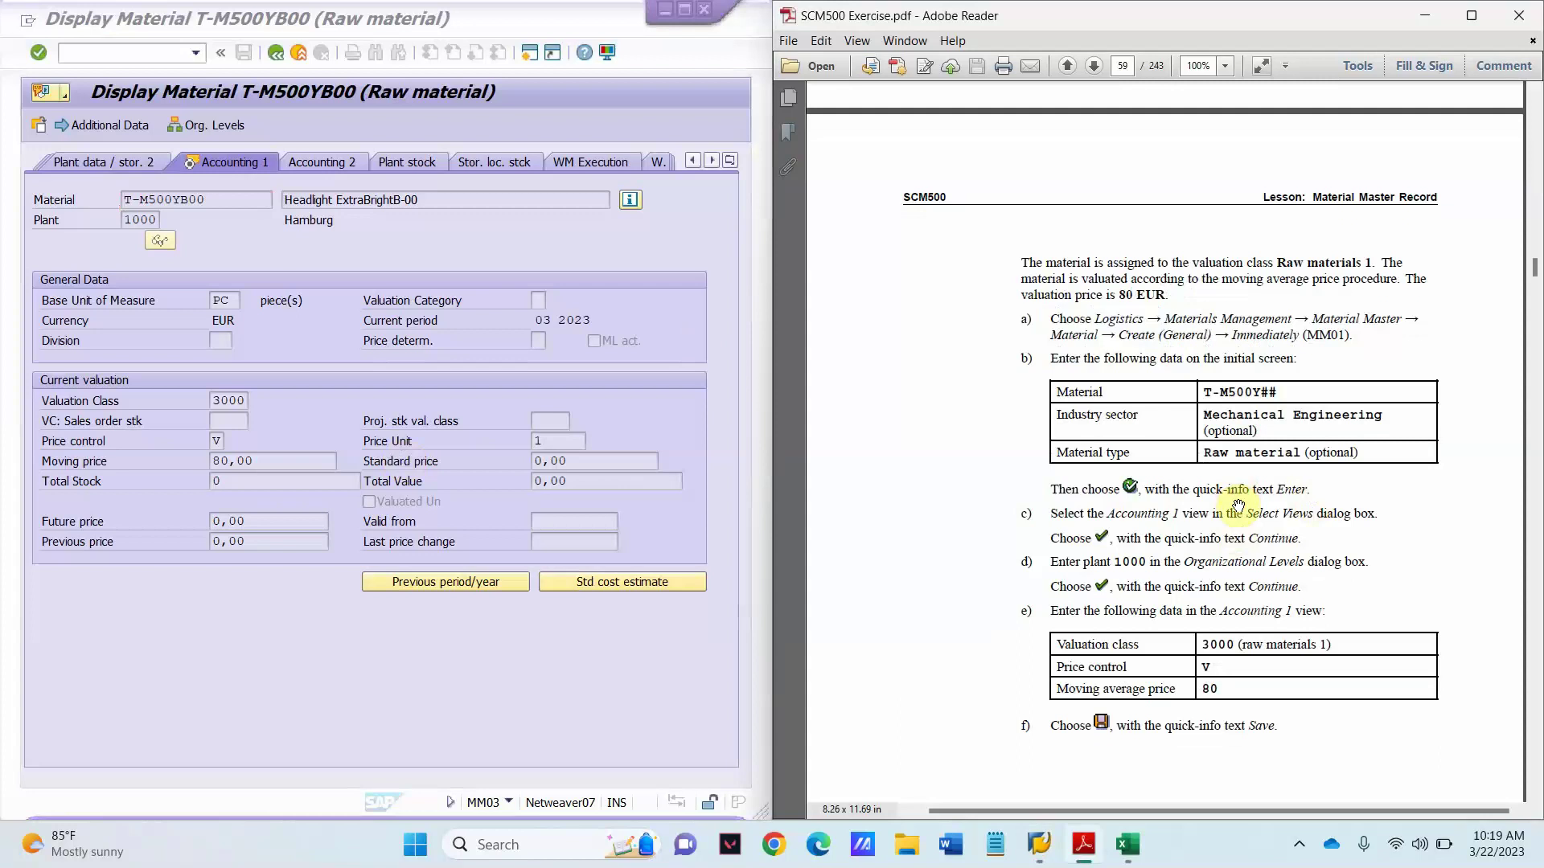
{"action": "scroll", "coordinate": [1238, 505], "scroll_direction": "down", "scroll_amount": 5}
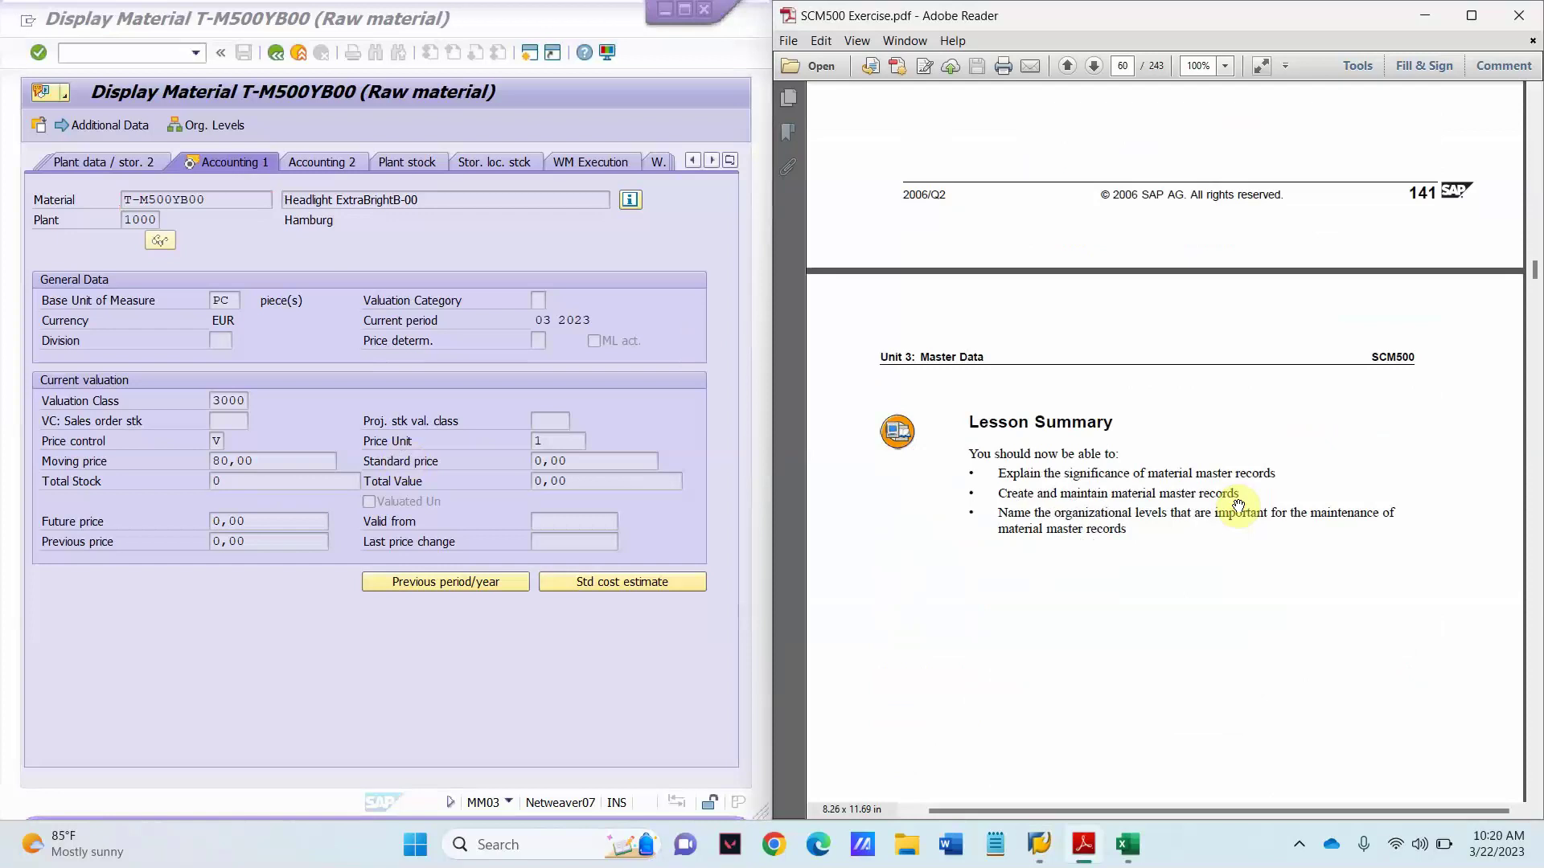
{"action": "scroll", "coordinate": [1238, 505], "scroll_direction": "down", "scroll_amount": 7}
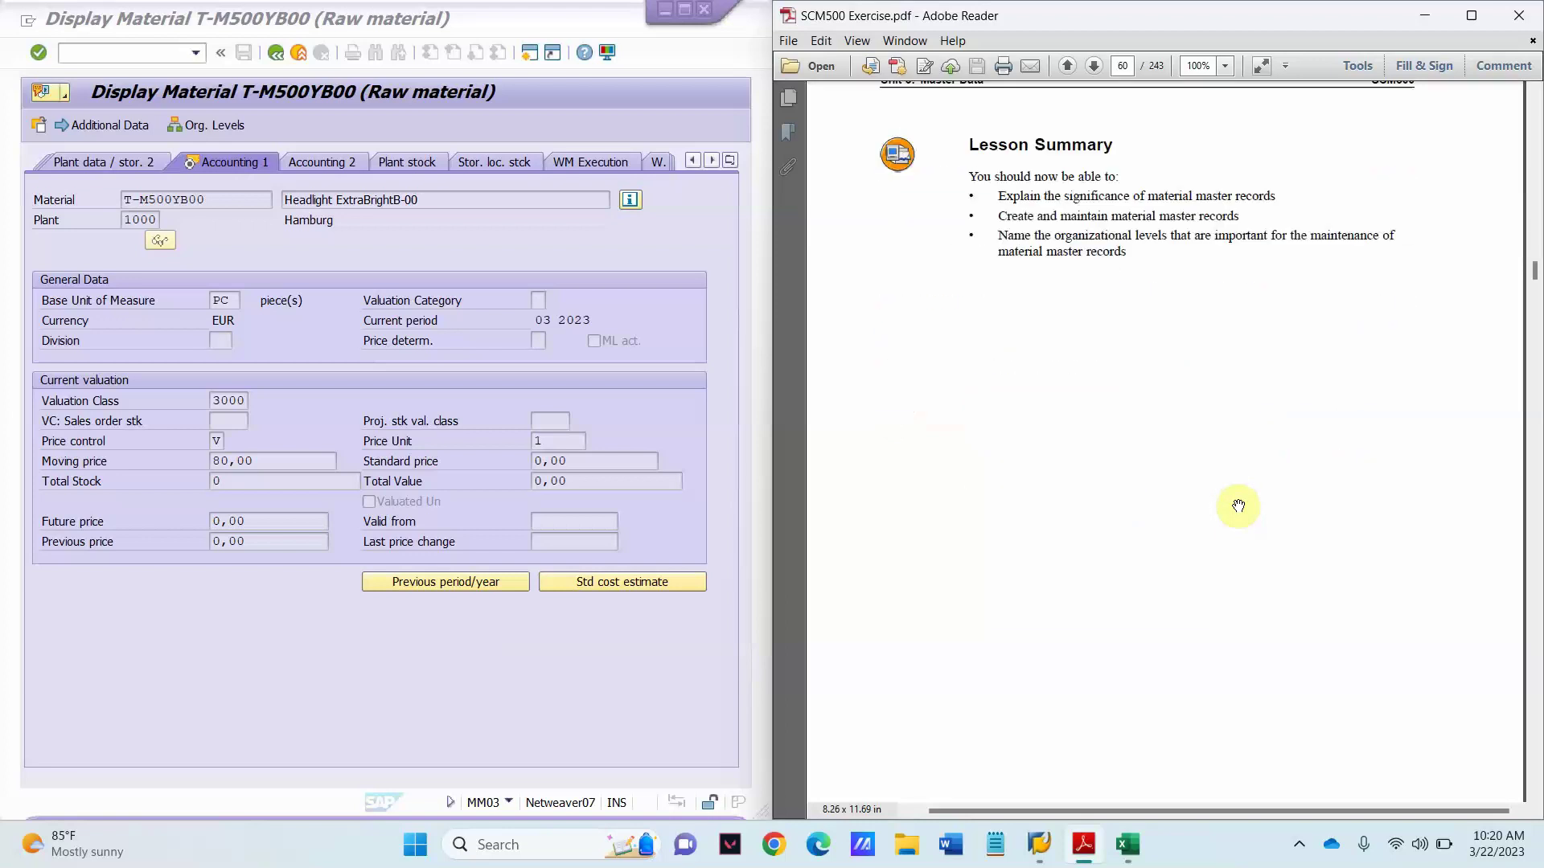
{"action": "scroll", "coordinate": [1238, 505], "scroll_direction": "down", "scroll_amount": 5}
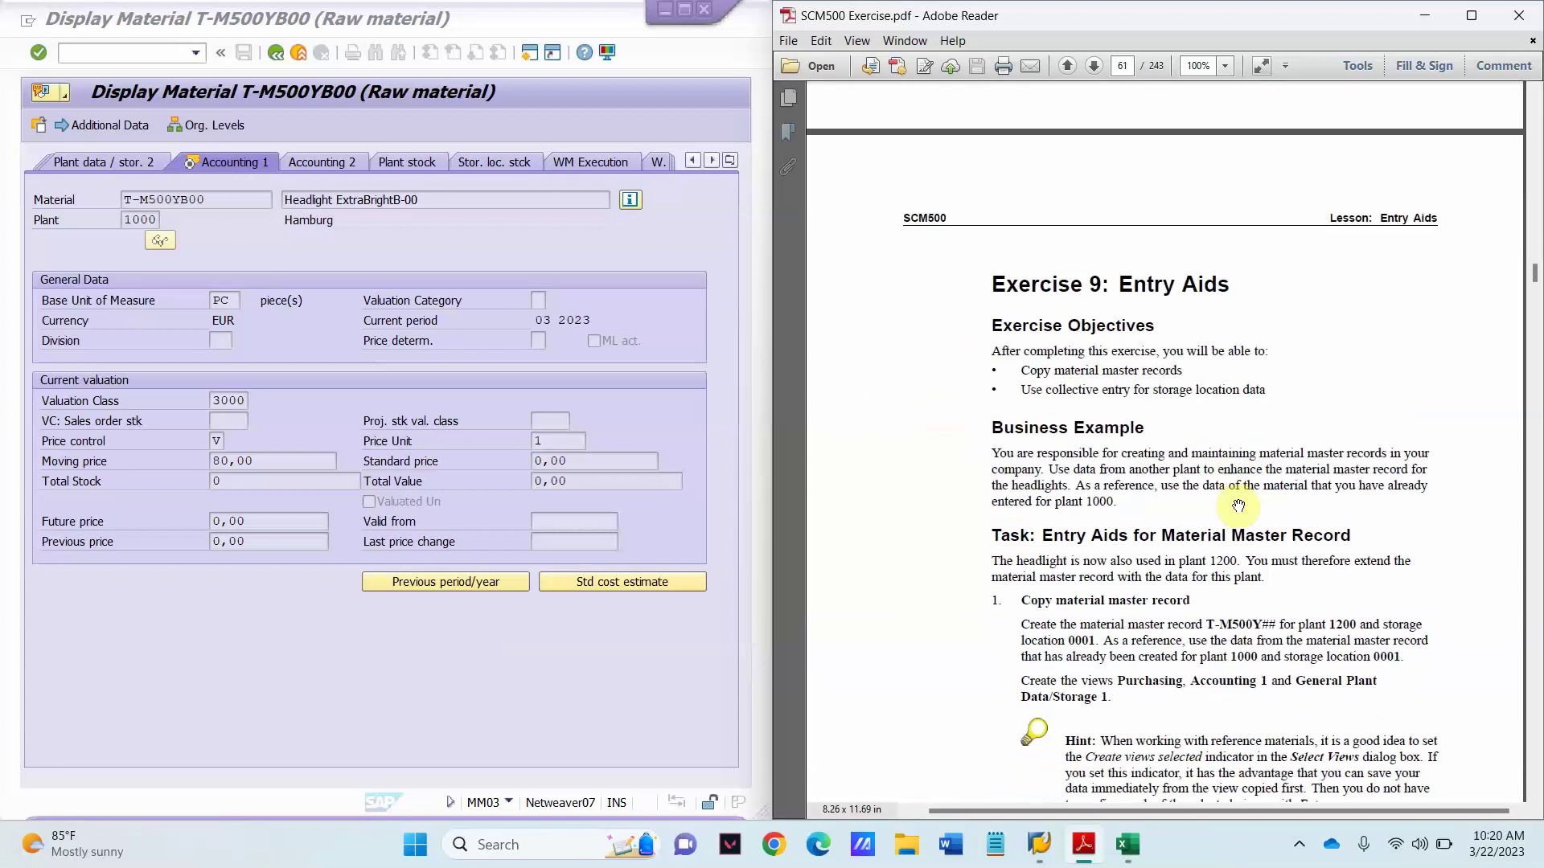